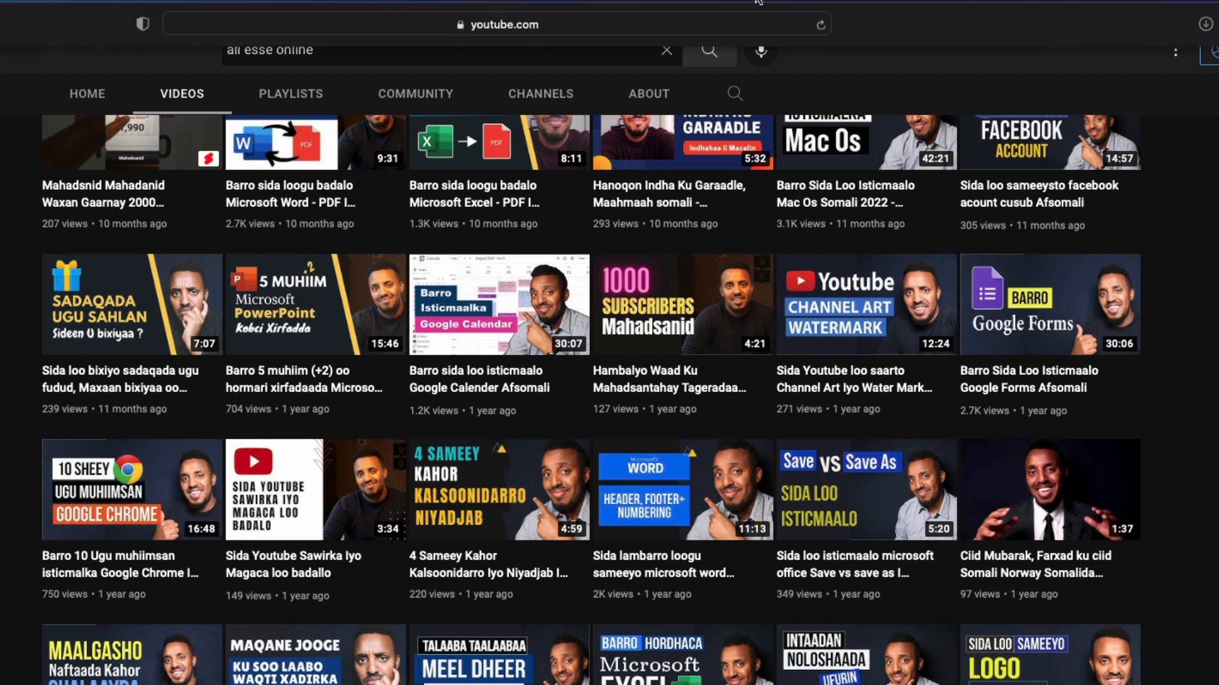
click(758, 2)
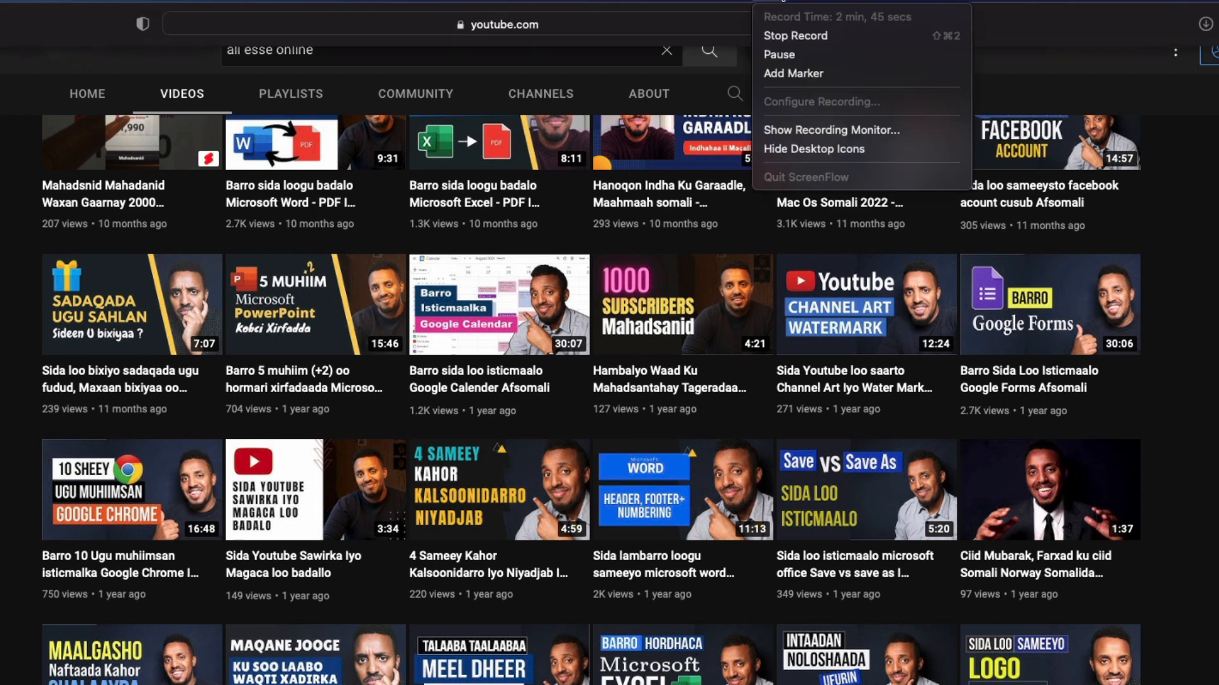
click(793, 35)
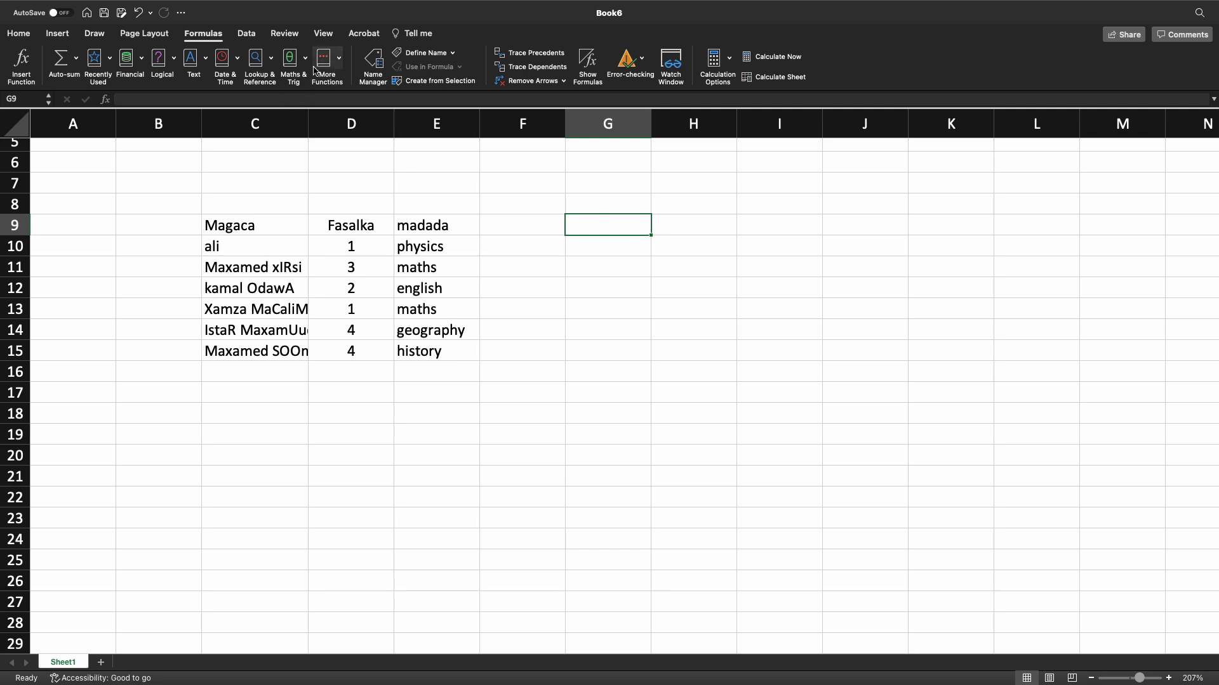
click(340, 64)
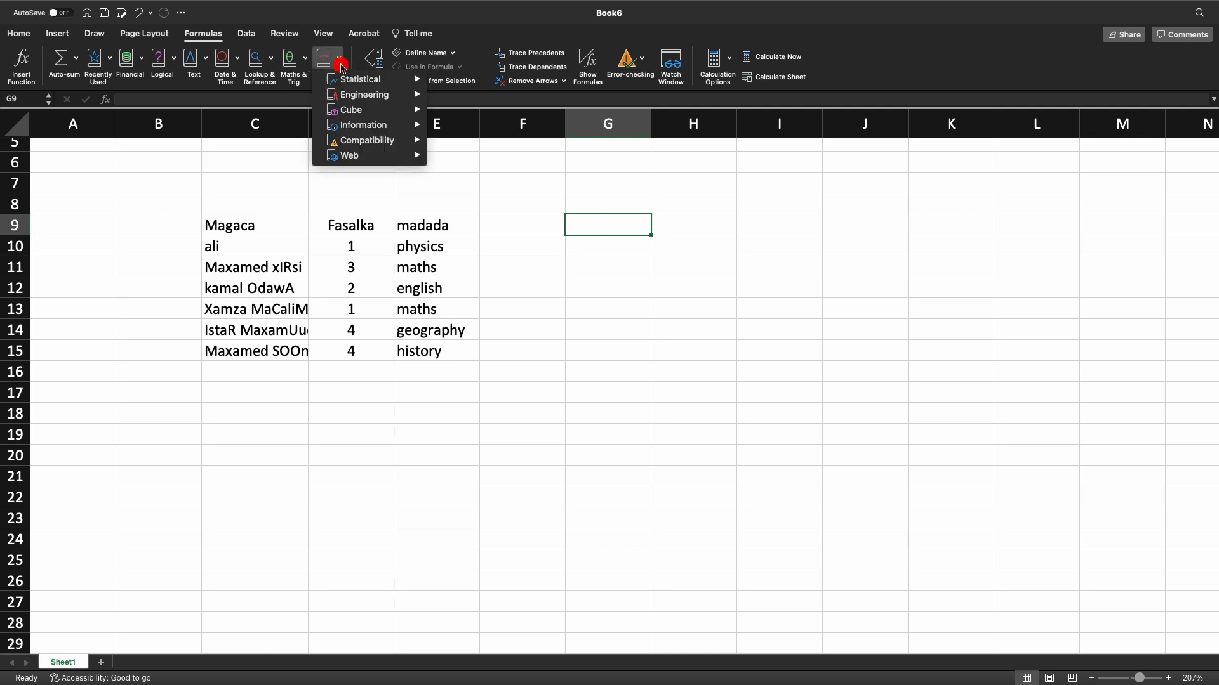
mouse_move(342, 84)
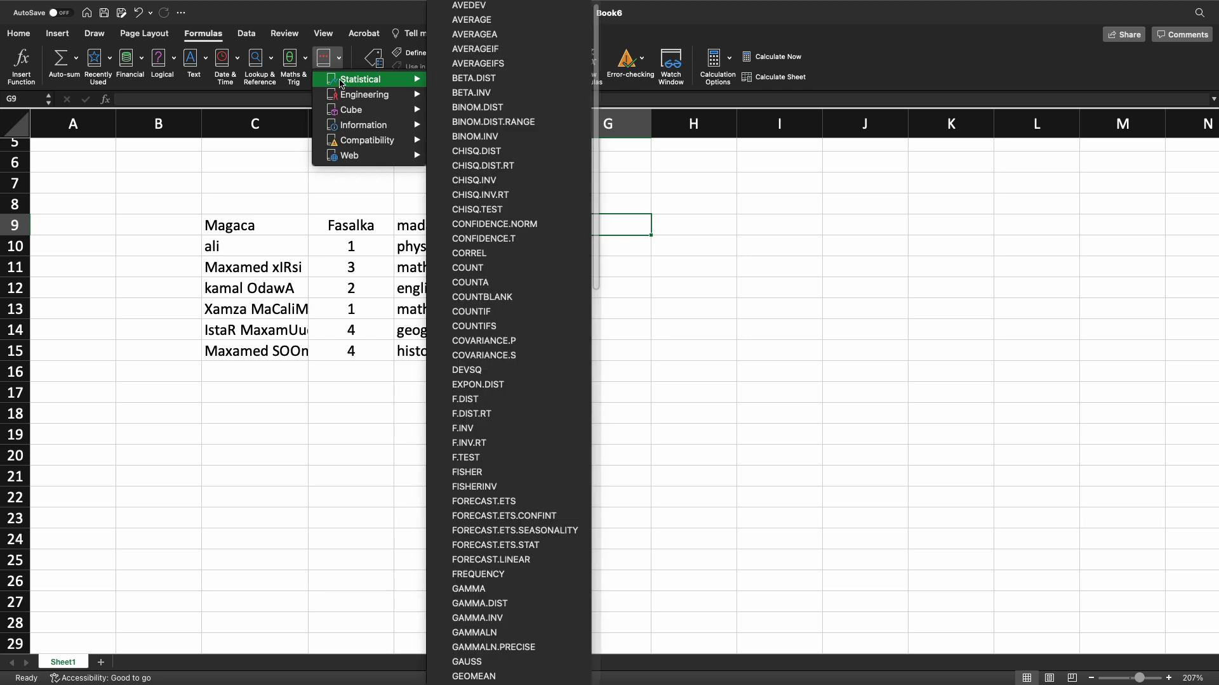
mouse_move(373, 103)
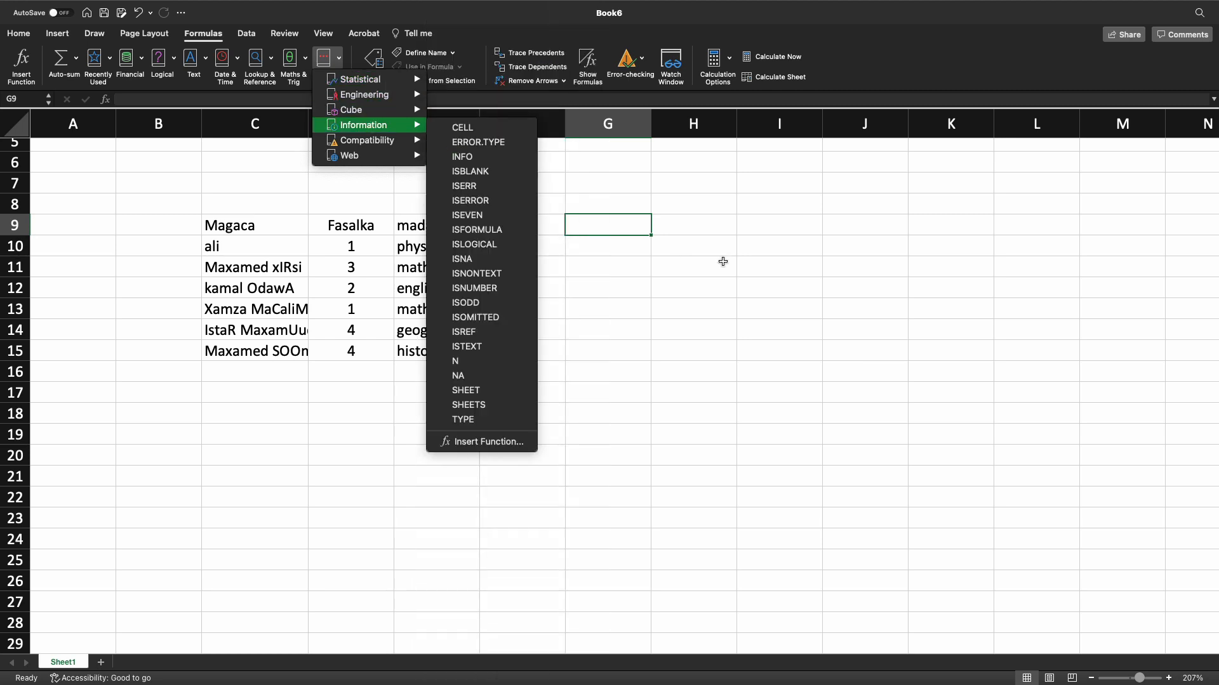
click(617, 227)
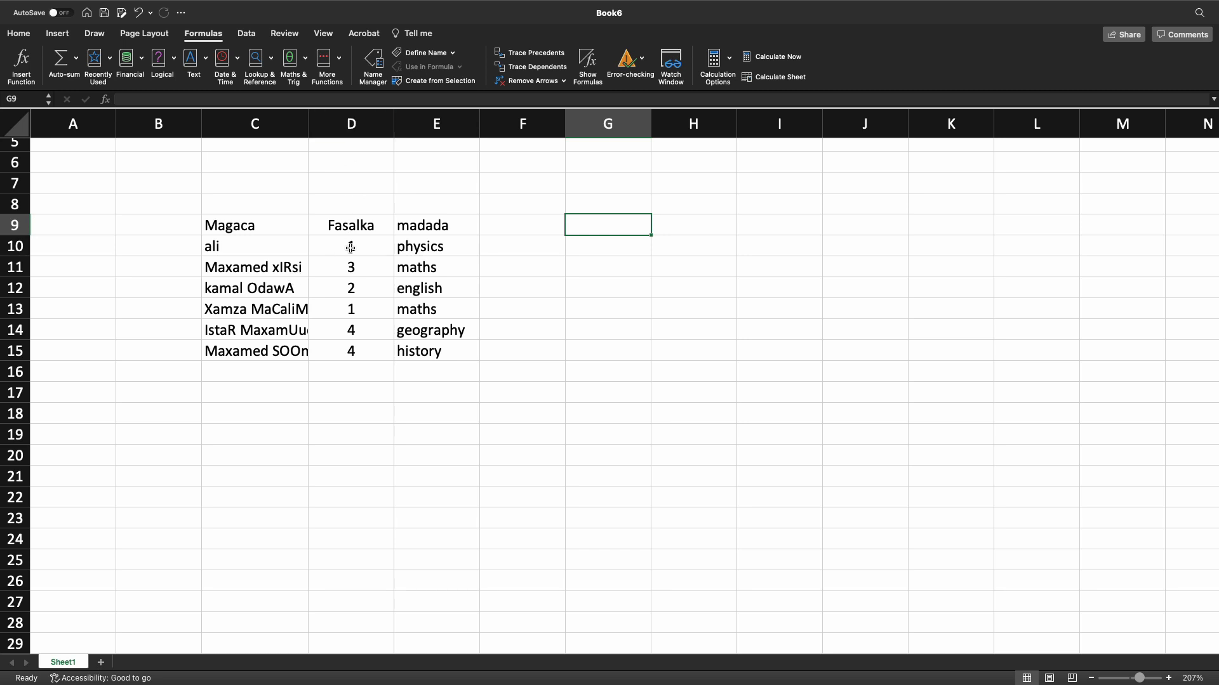
Step: Insert an empty column before the Fasalka column and widen column C to fit the full names
right_click(354, 128)
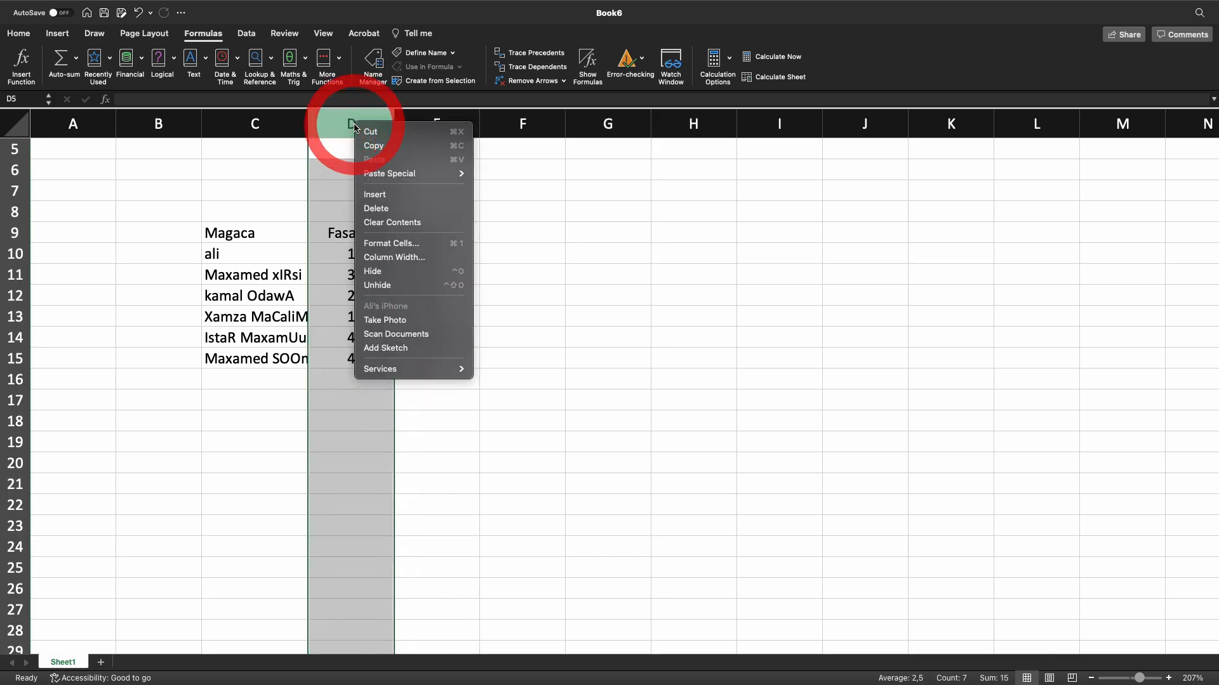
click(375, 194)
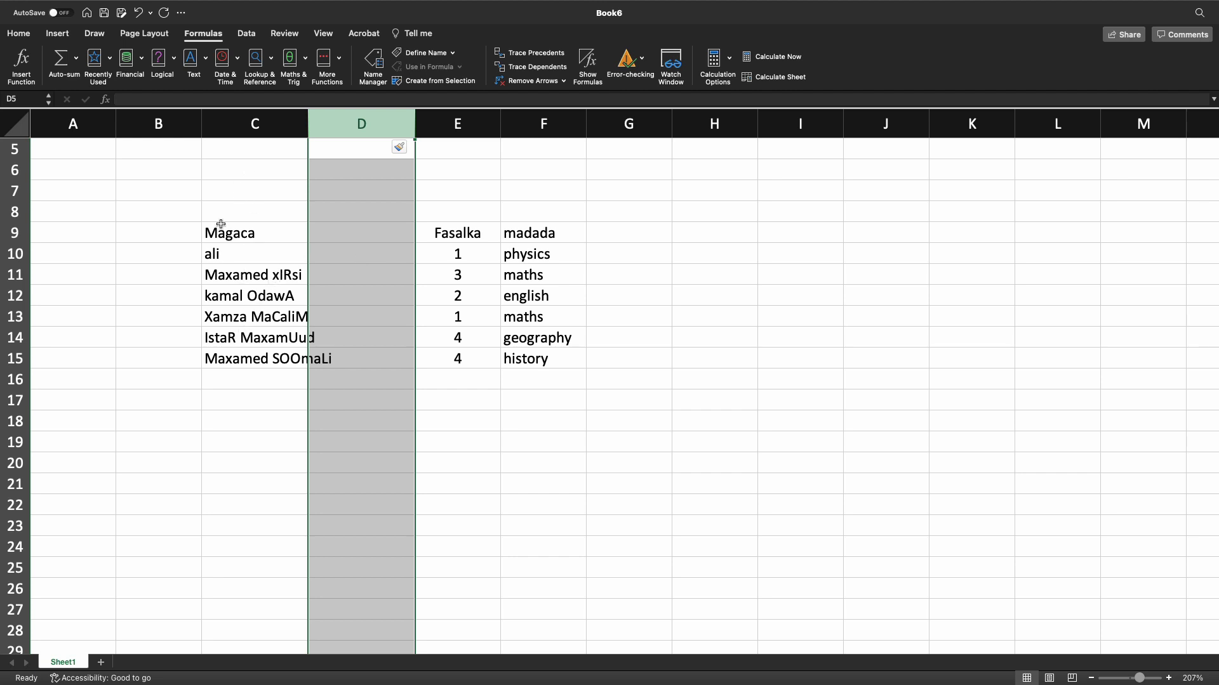
click(260, 404)
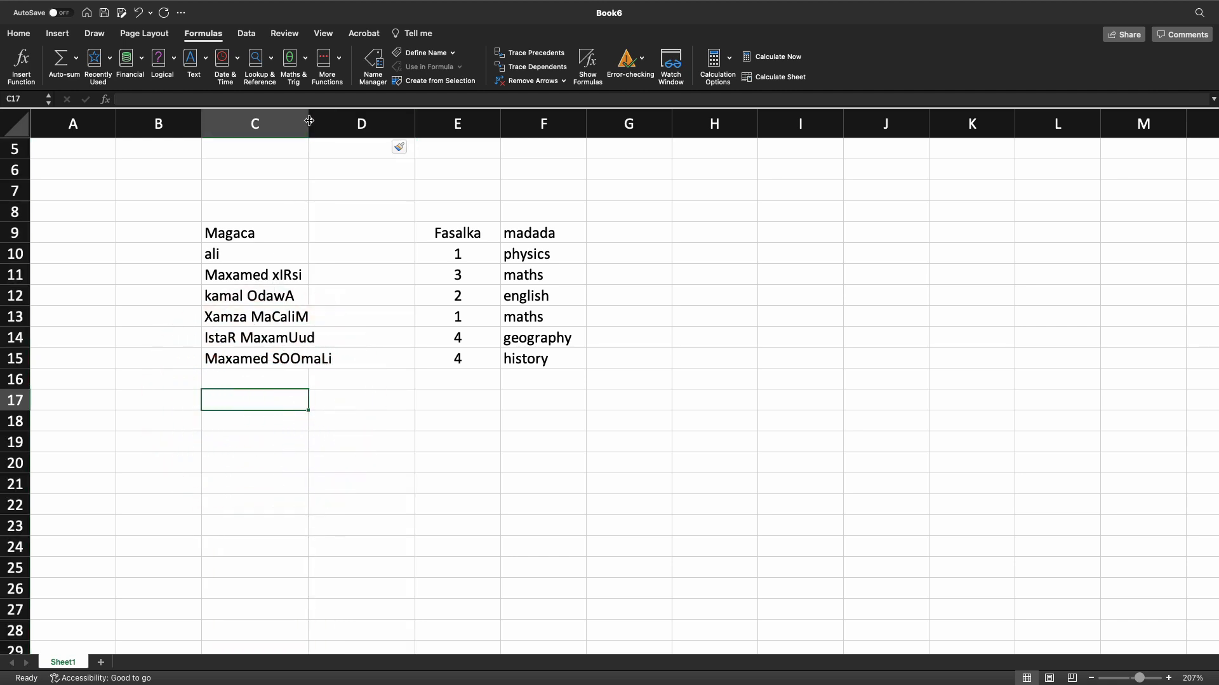
drag(309, 122, 341, 123)
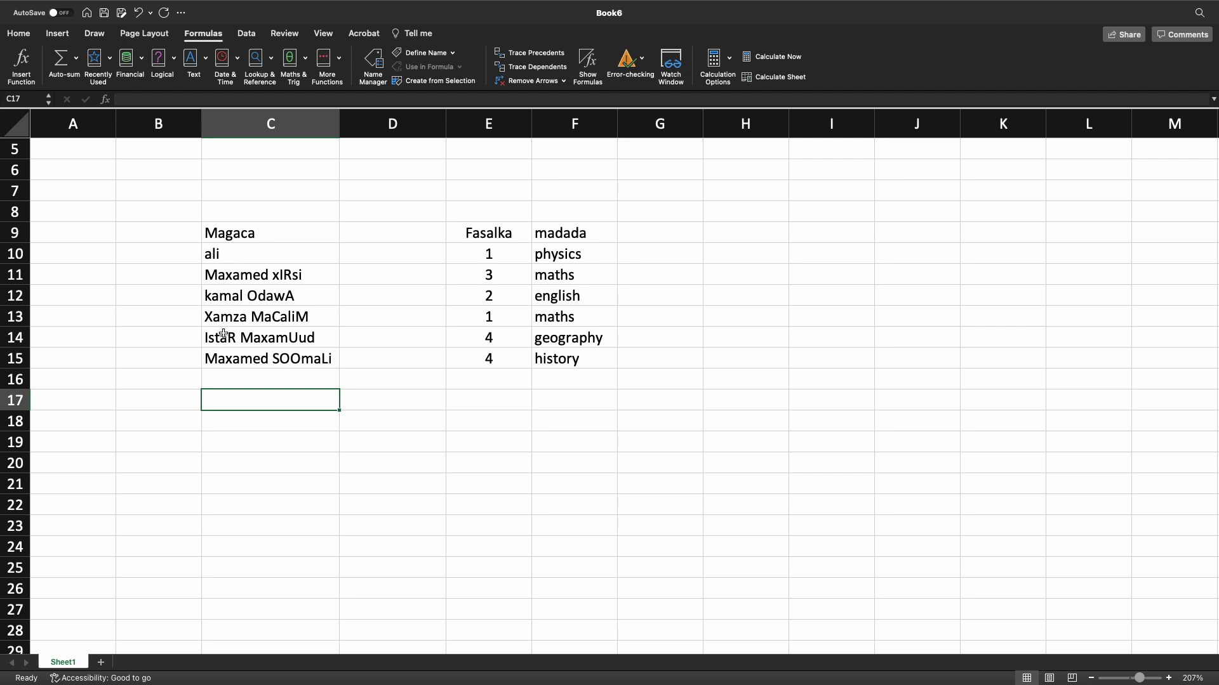
Step: Enter the formula =PROPER(C10) in cell D10 to capitalize the first name in the Magaca list
click(360, 254)
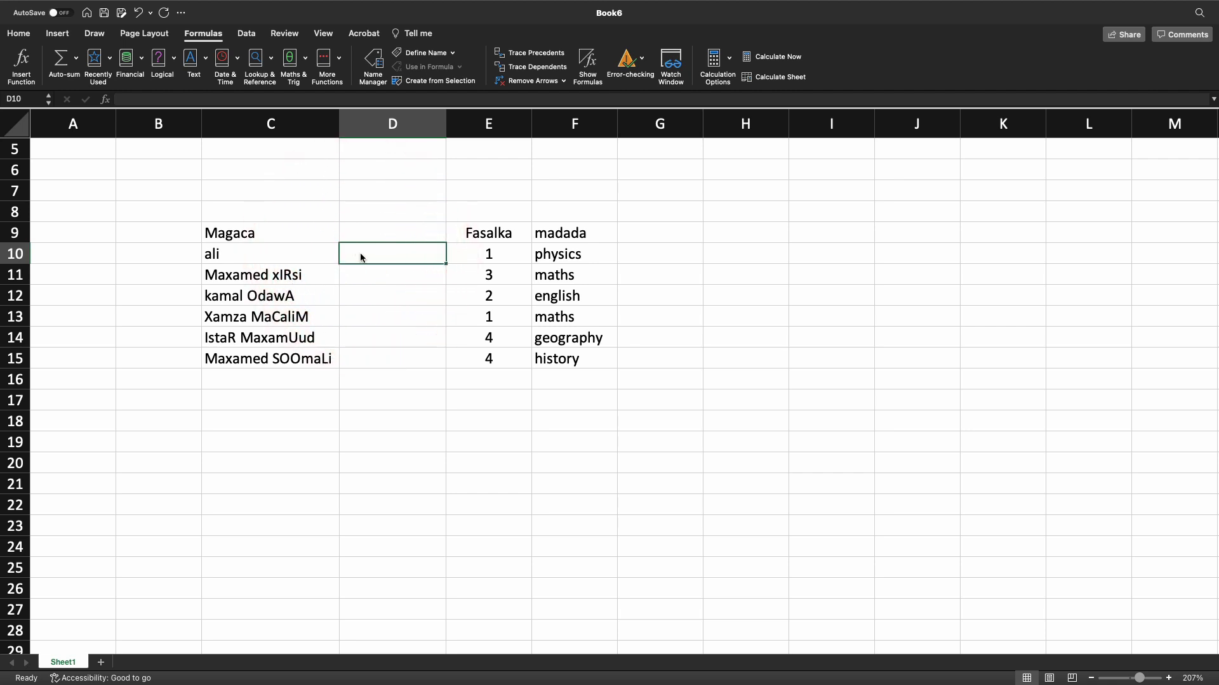
scroll(360, 257, up, 3)
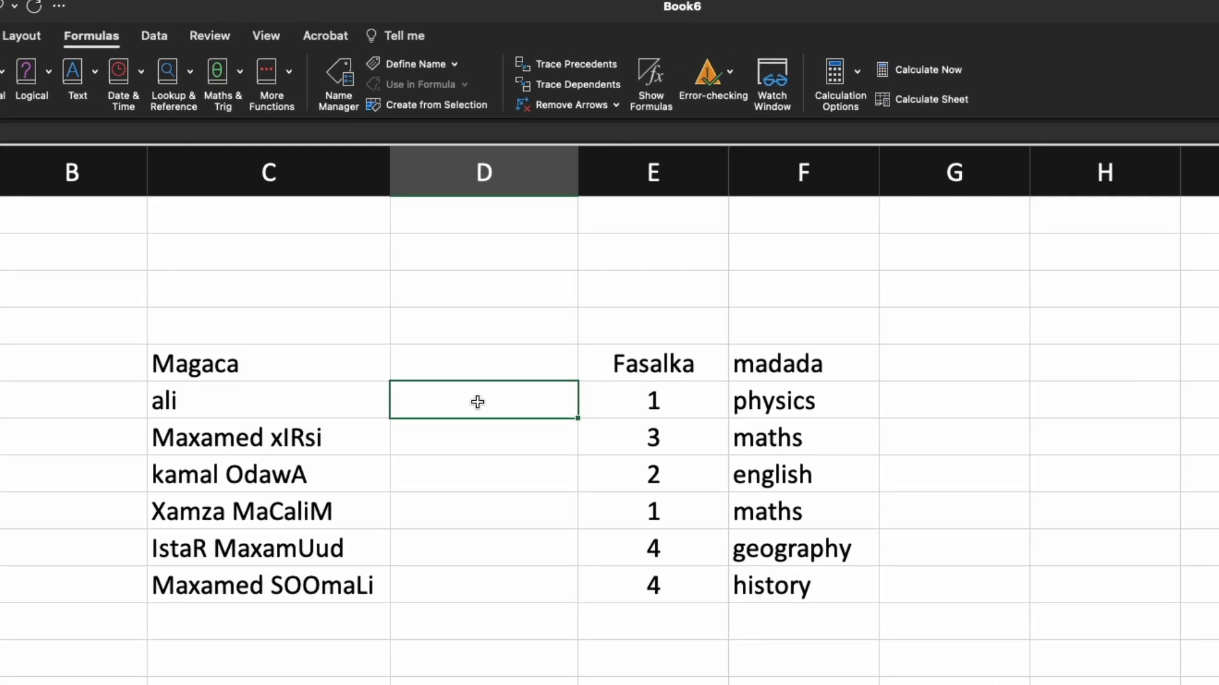
text(=)
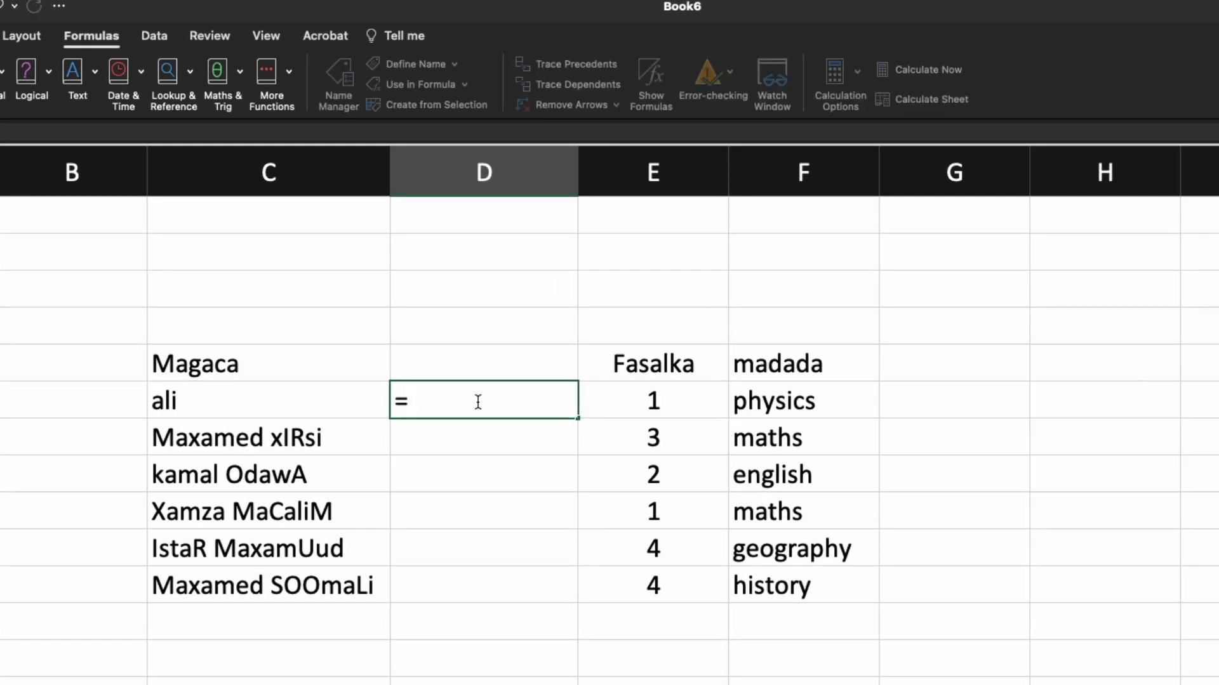
text(pro)
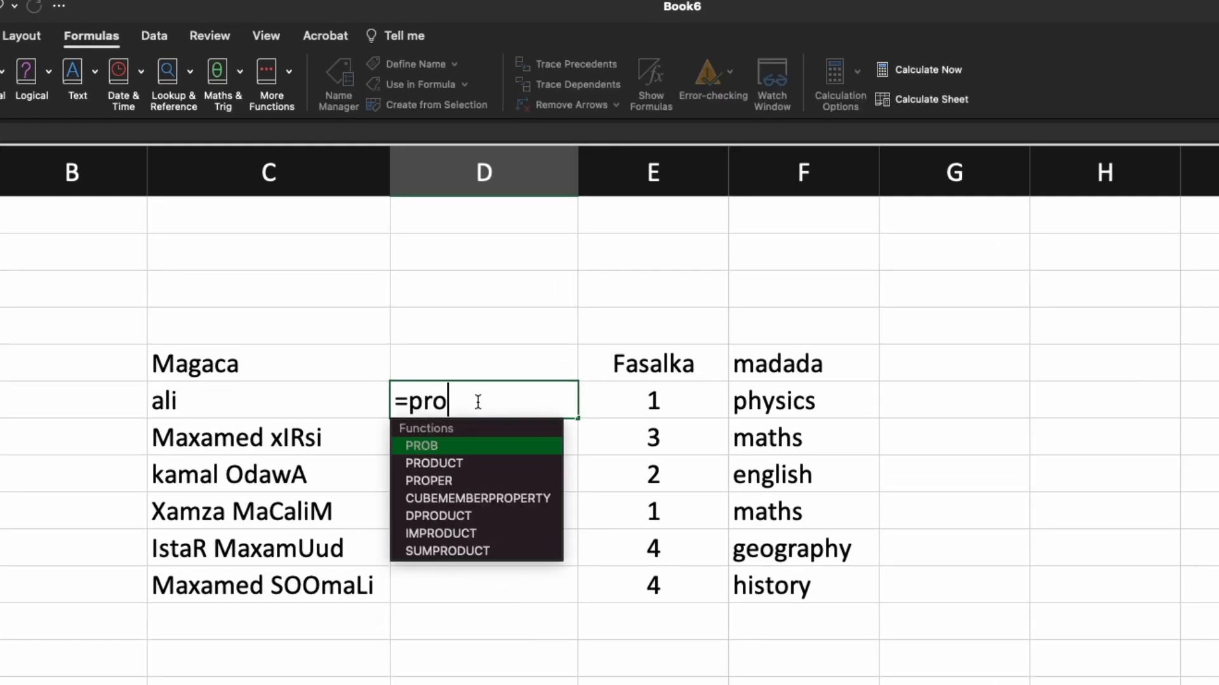
double_click(444, 480)
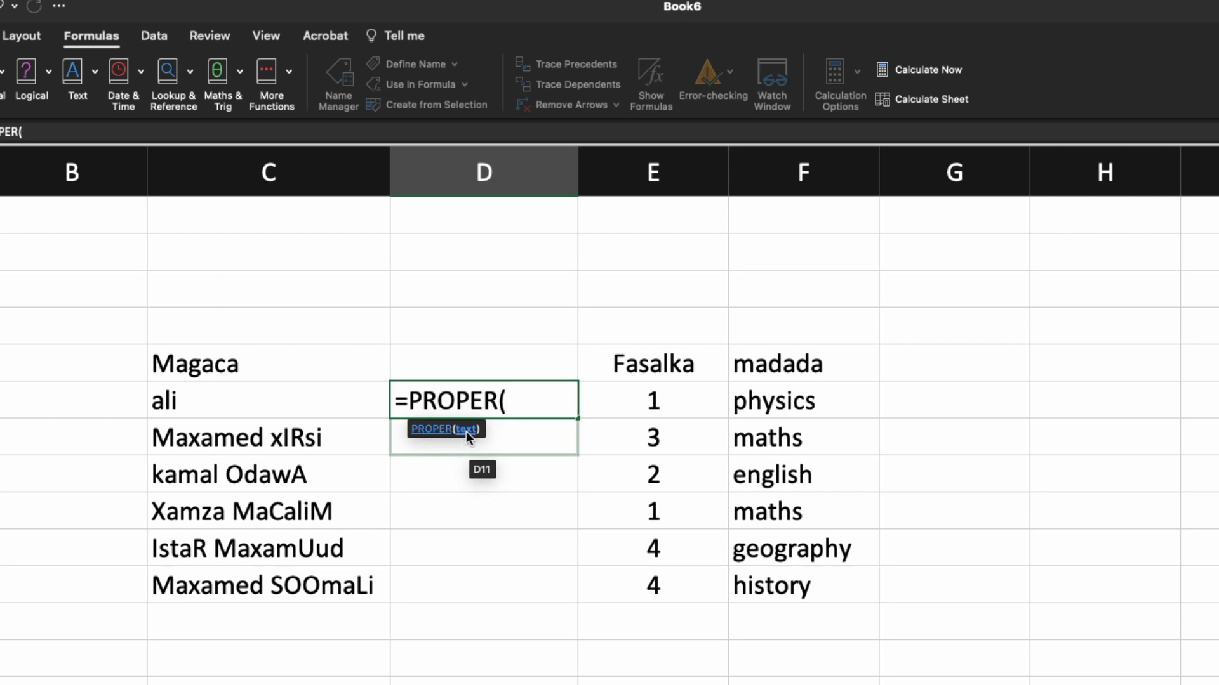
click(184, 404)
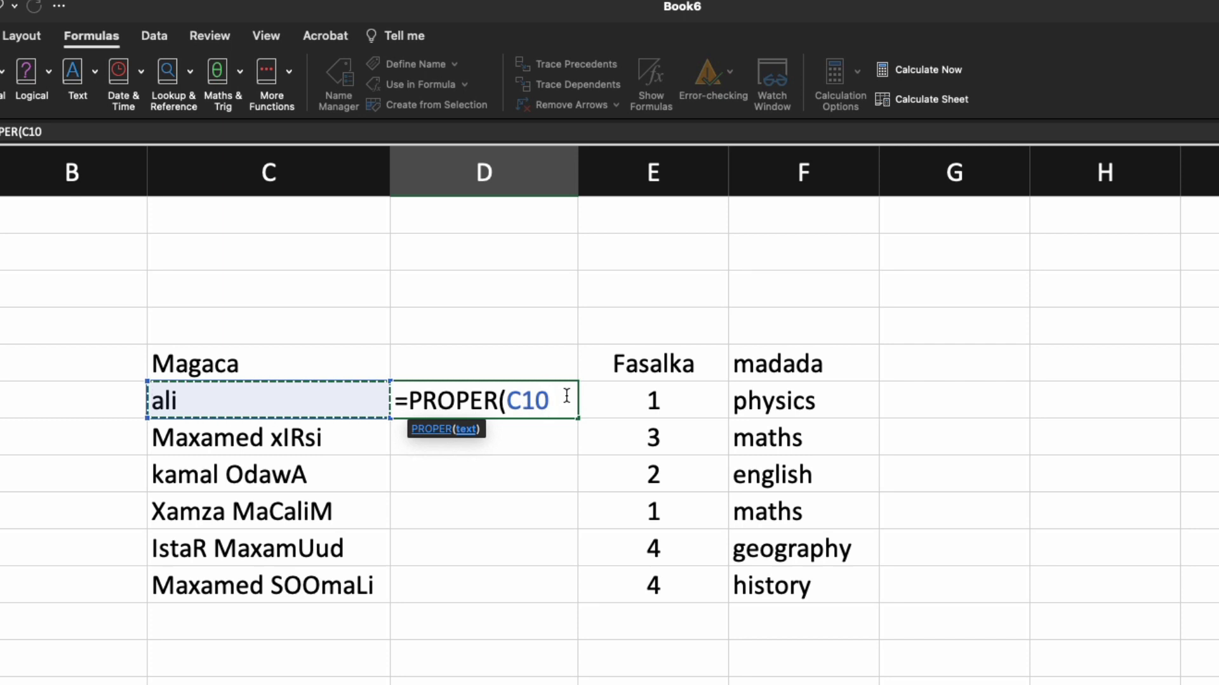
key(Return)
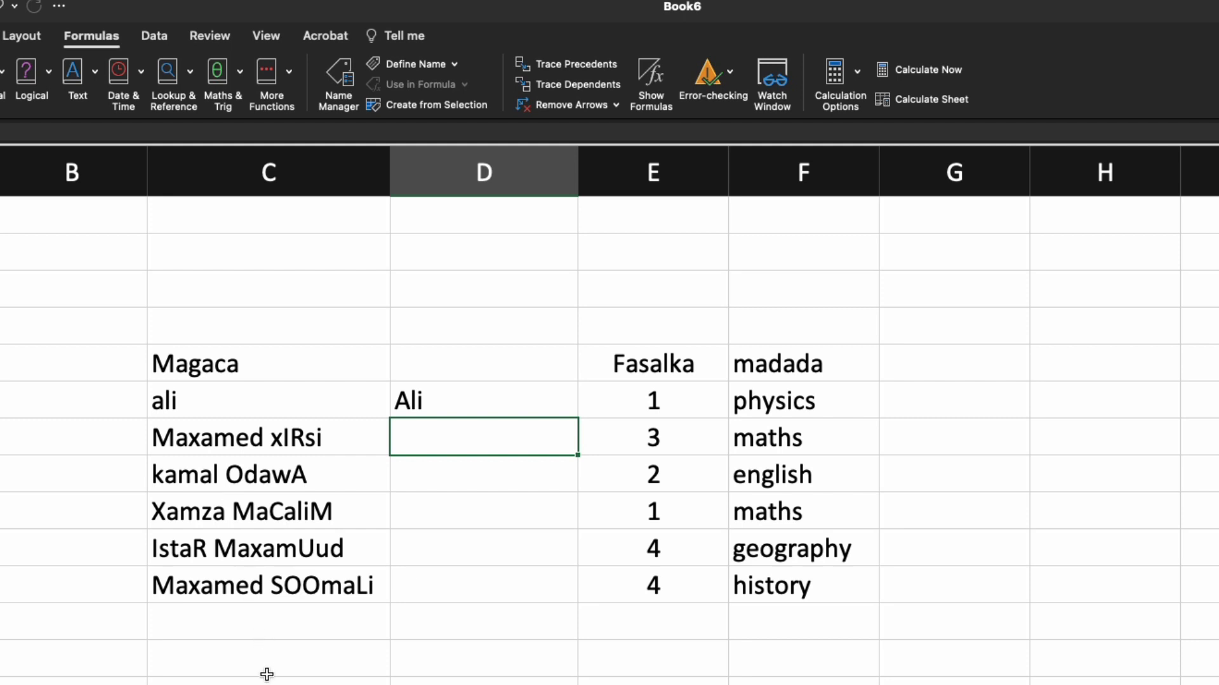
Step: Fill the PROPER formula from D10 down to D15 and auto-fit the width of column D
click(433, 400)
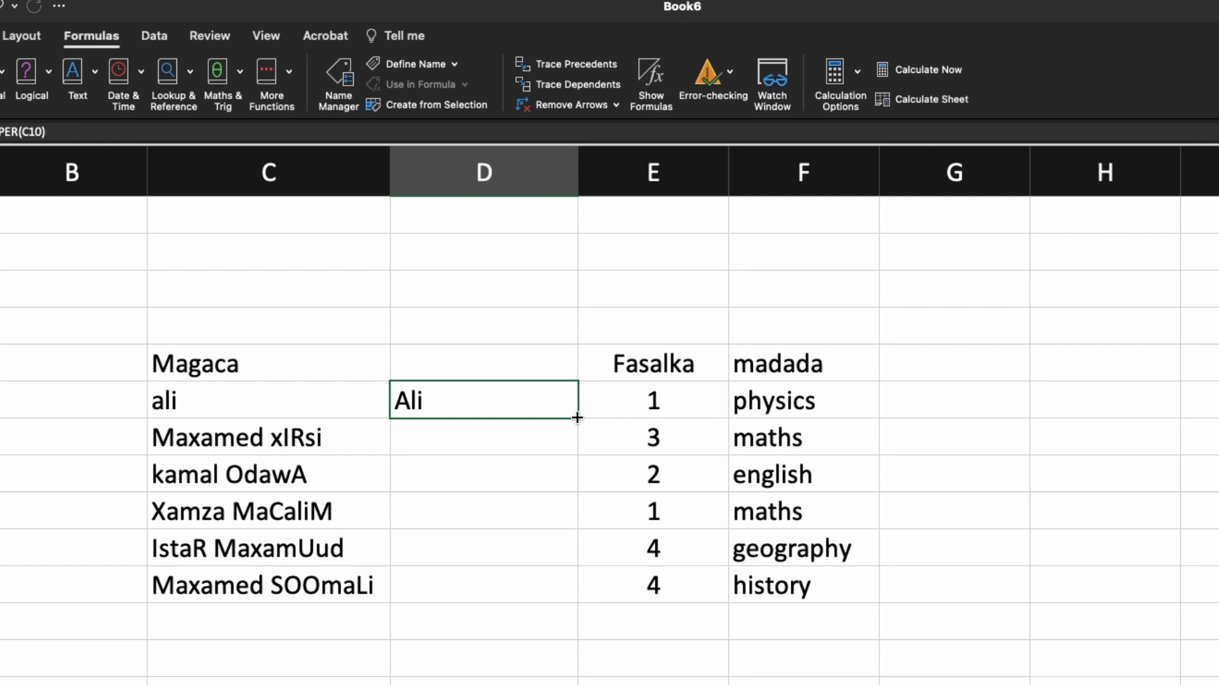
drag(577, 425, 586, 589)
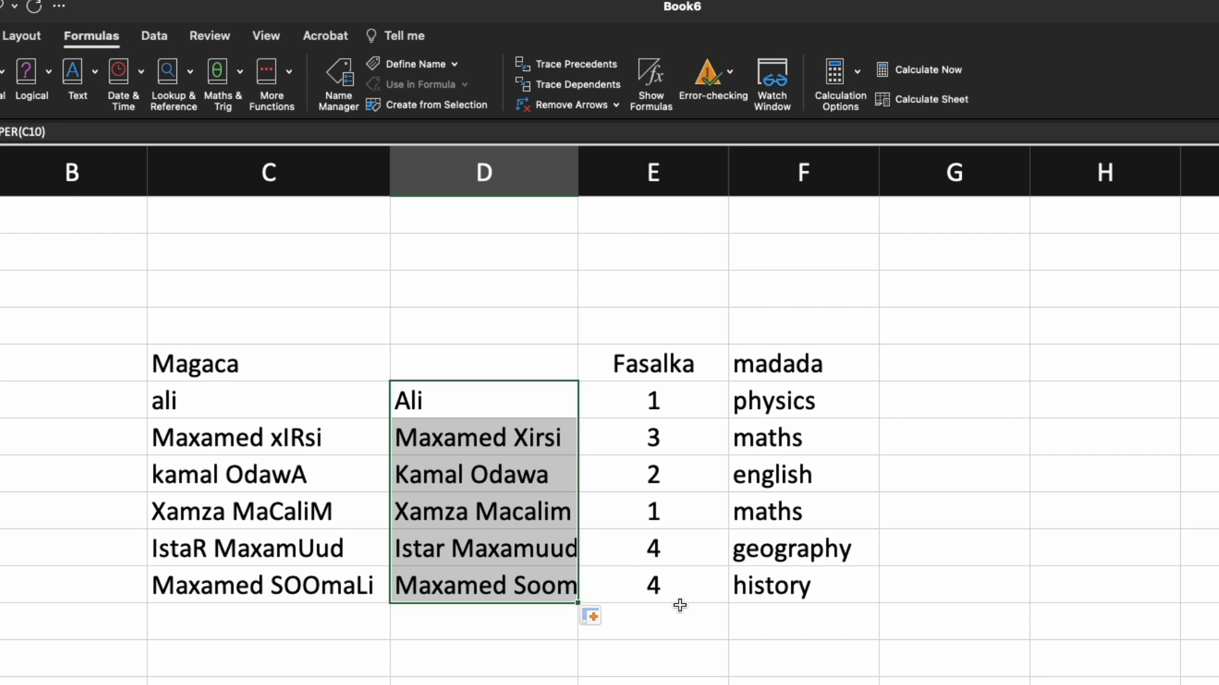
key(super+z)
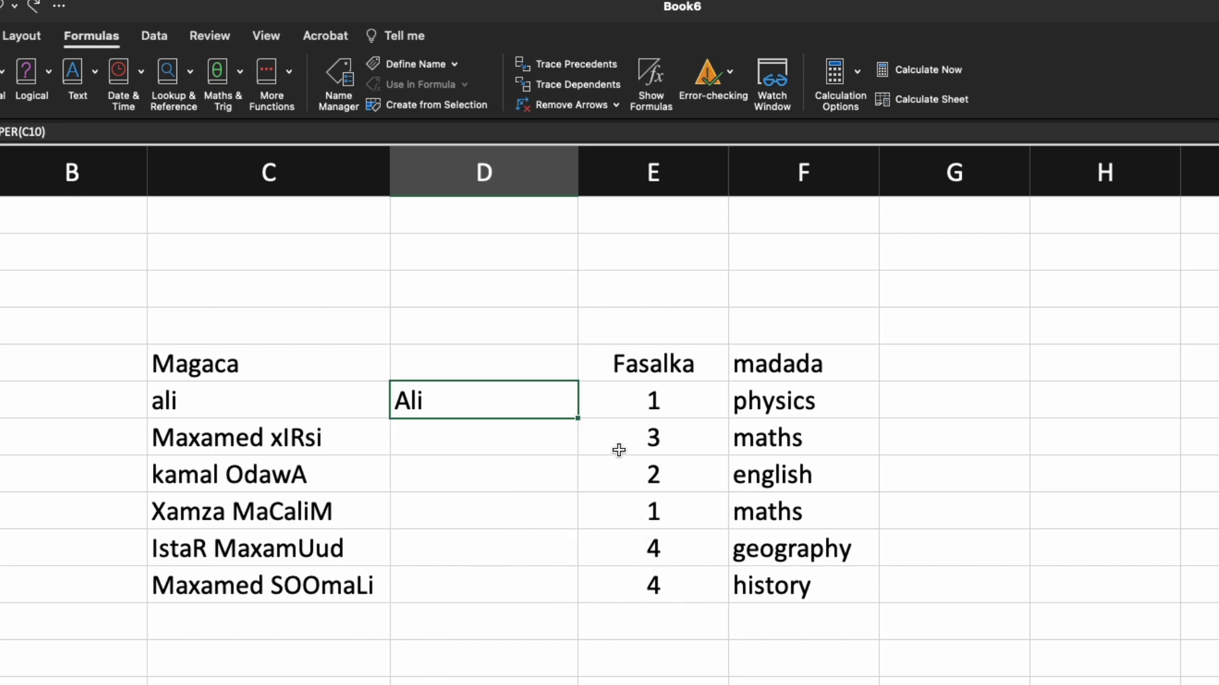
double_click(577, 418)
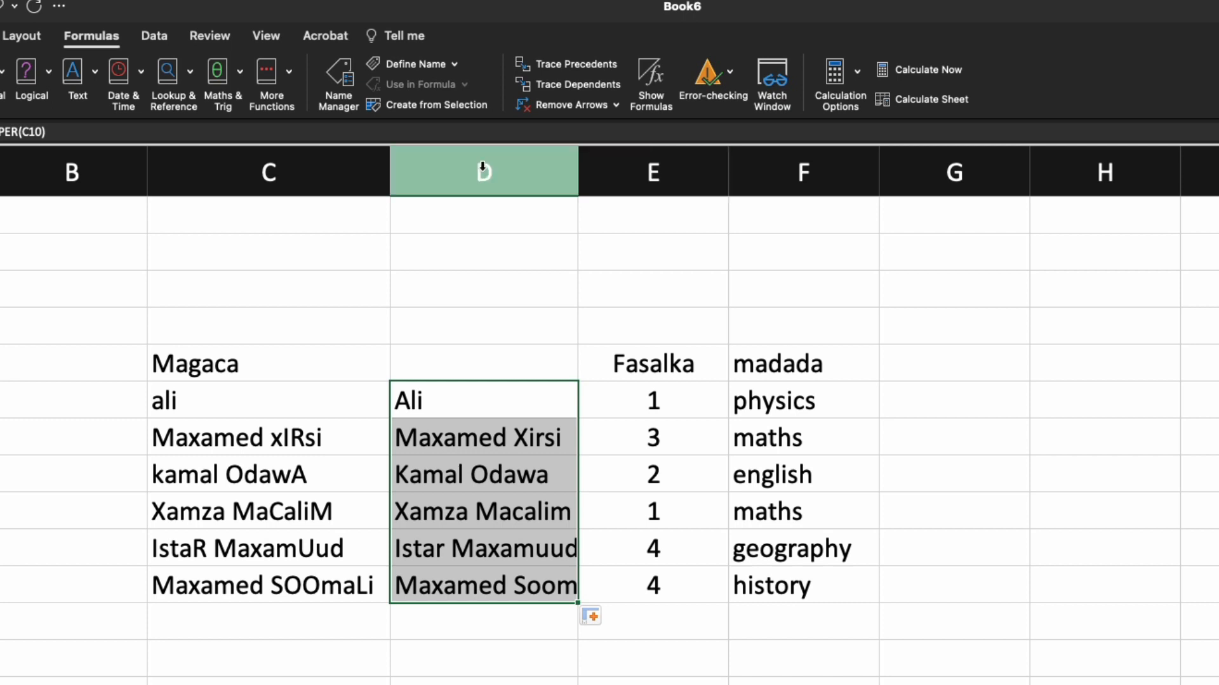
double_click(579, 170)
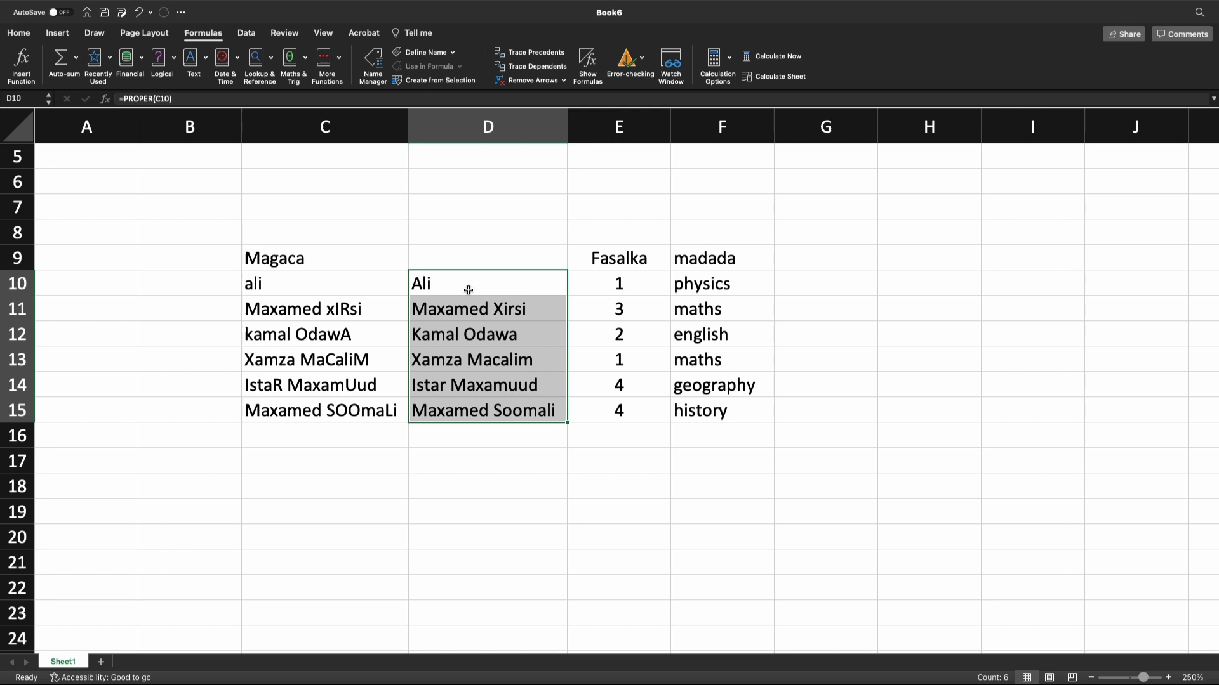
Step: Try clearing the original names in C10:C15 and undo the deletion
right_click(468, 291)
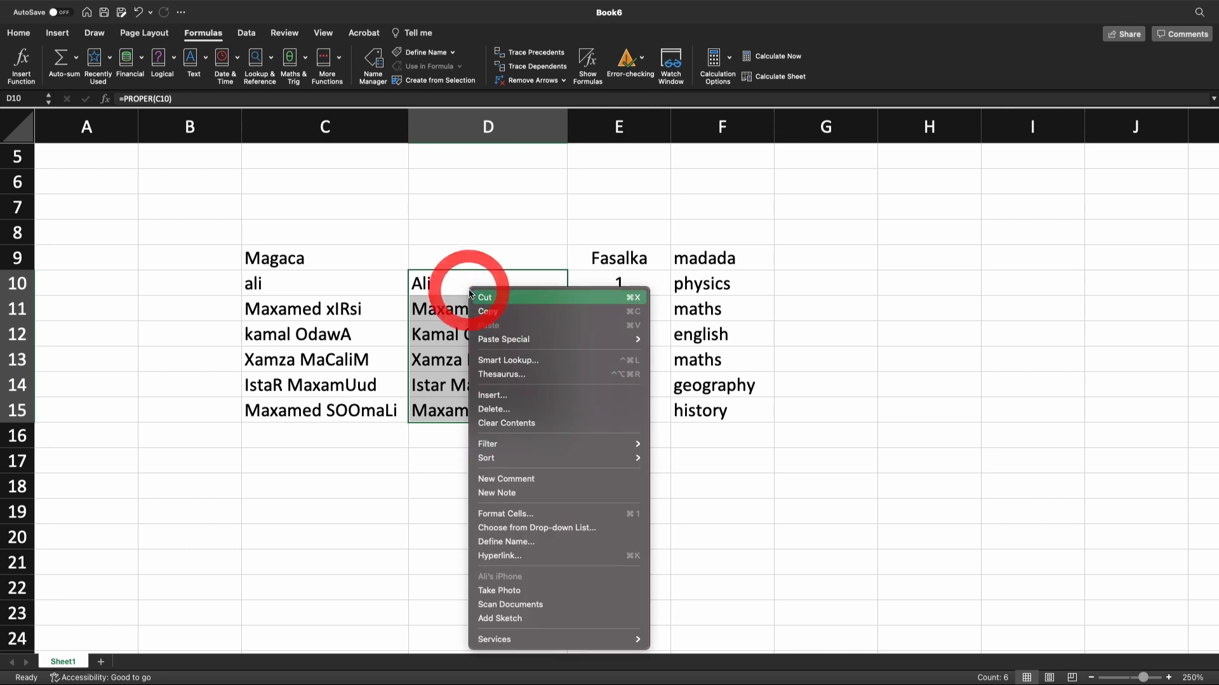
click(463, 284)
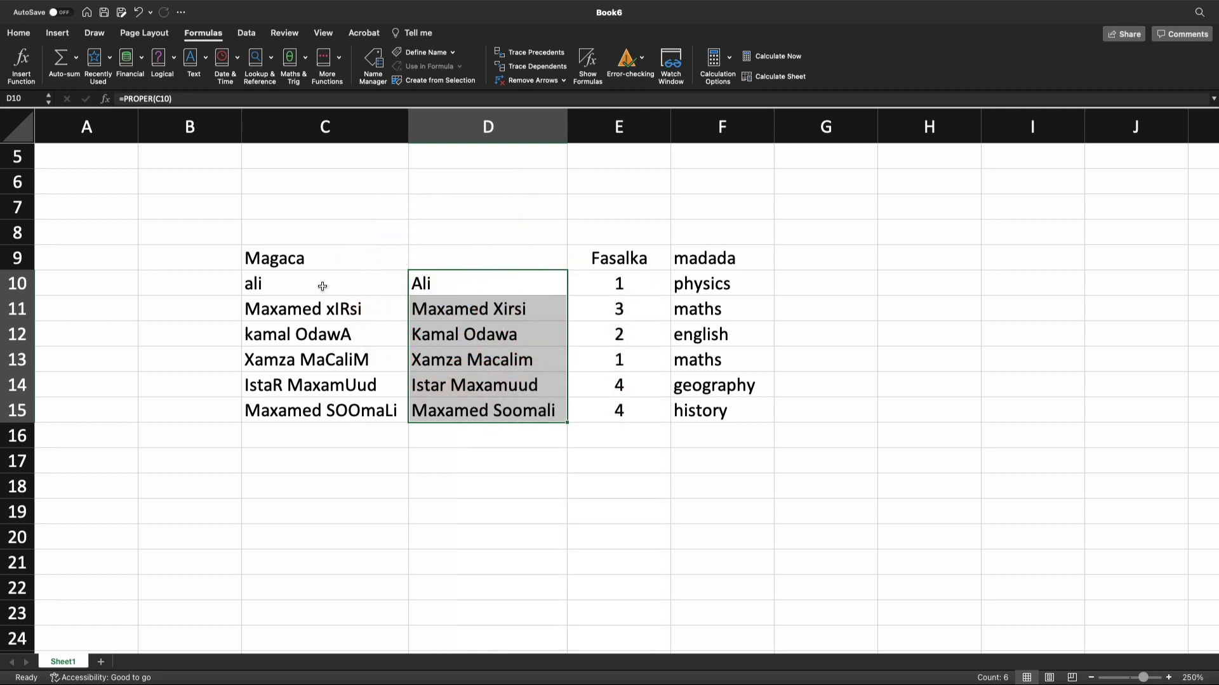
drag(323, 287, 326, 409)
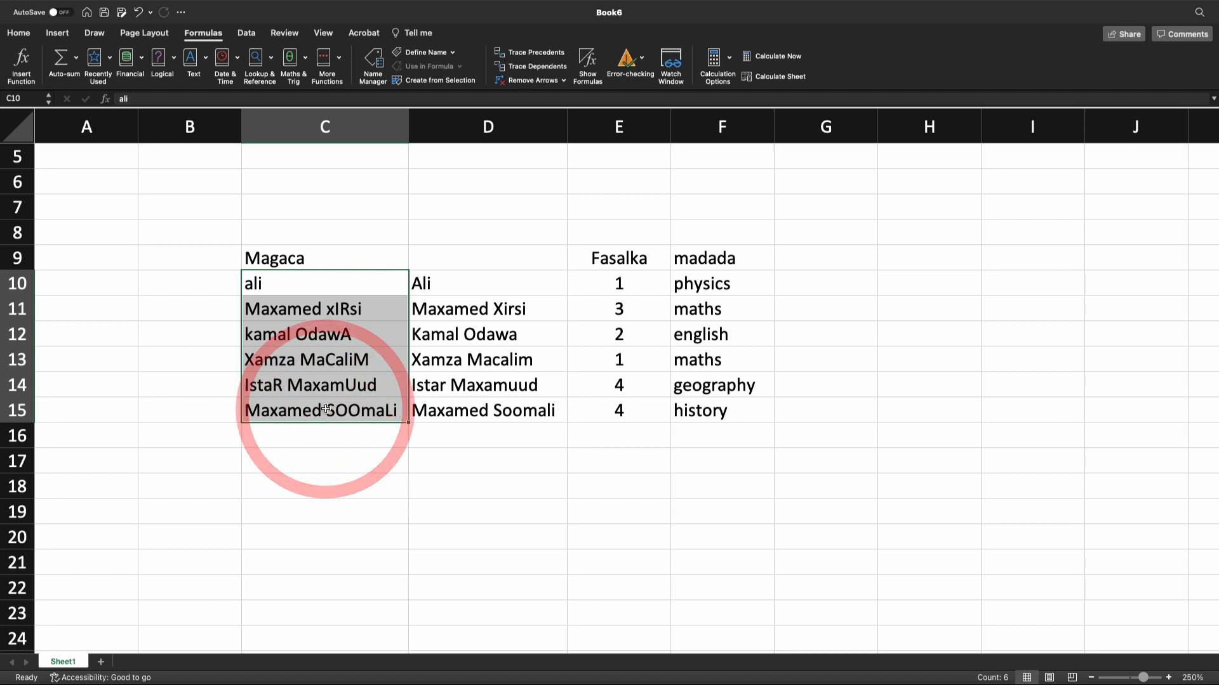
key(BackSpace)
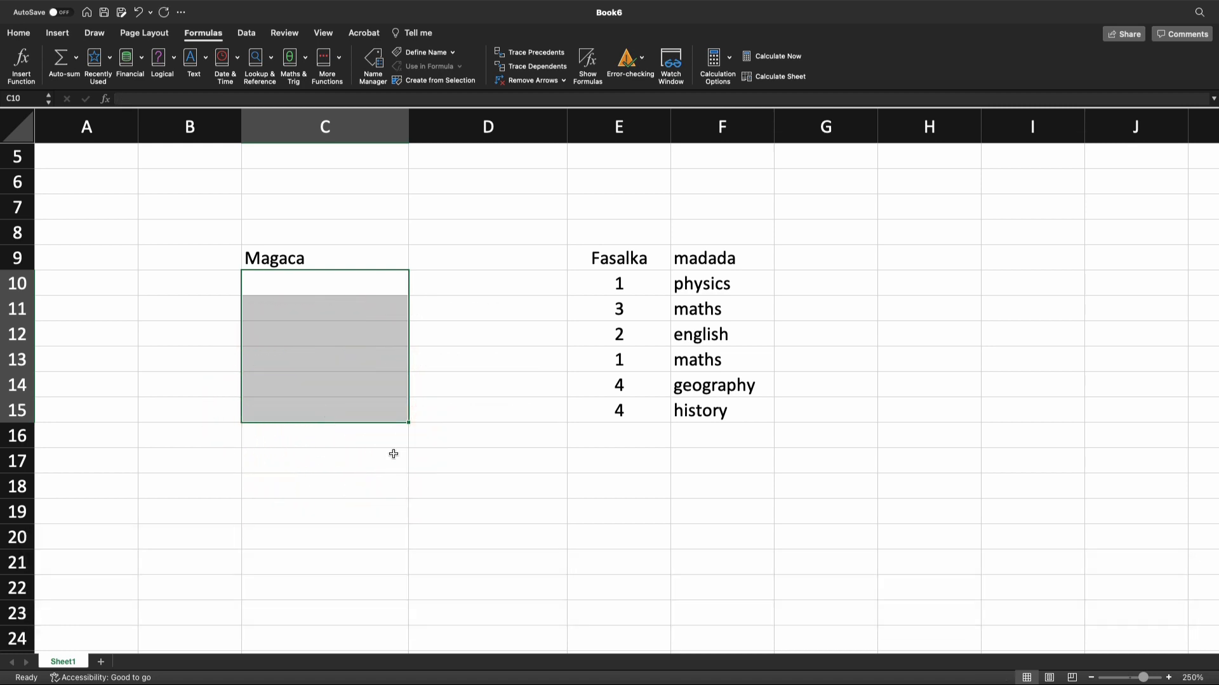
key(super)
key(super+z)
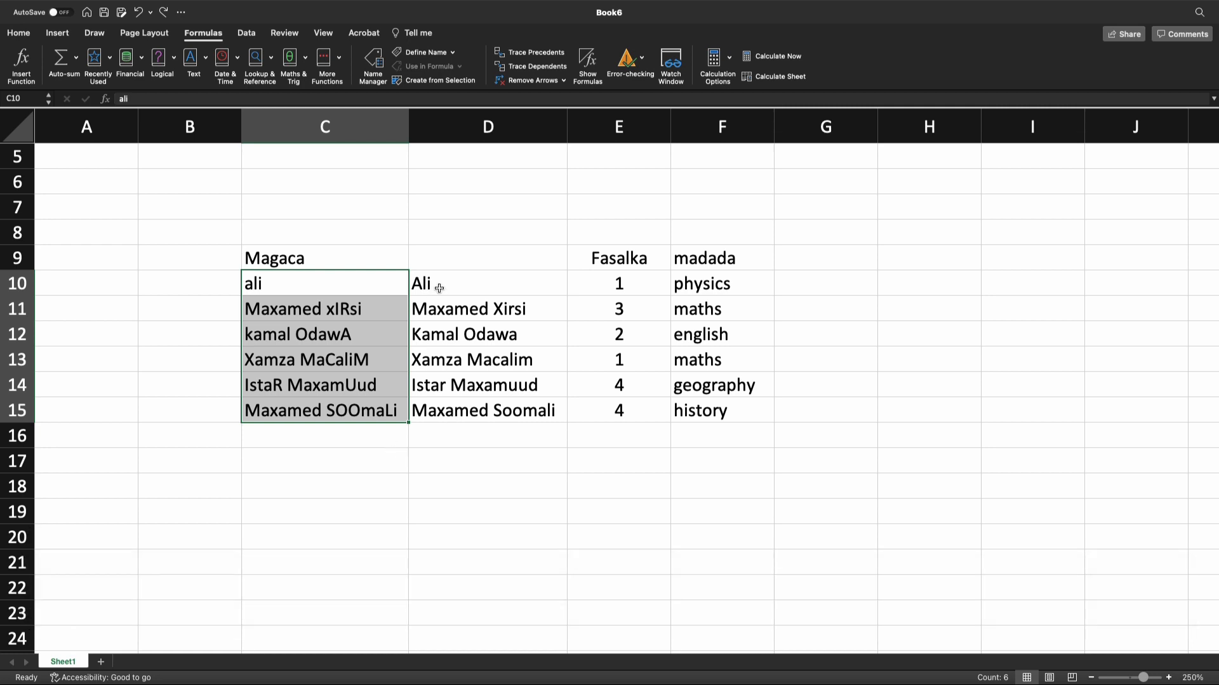
Step: Copy the capitalized names in D10:D15 and paste them as values only over the original names in C10:C15
drag(441, 286, 453, 402)
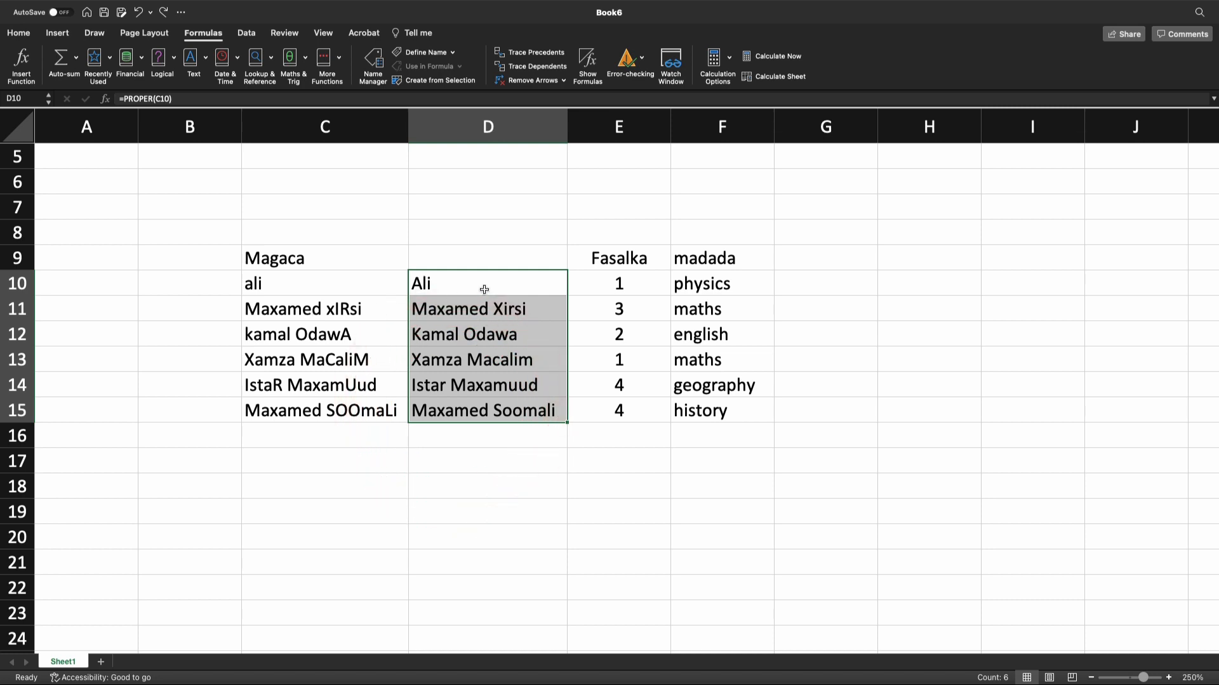
click(18, 32)
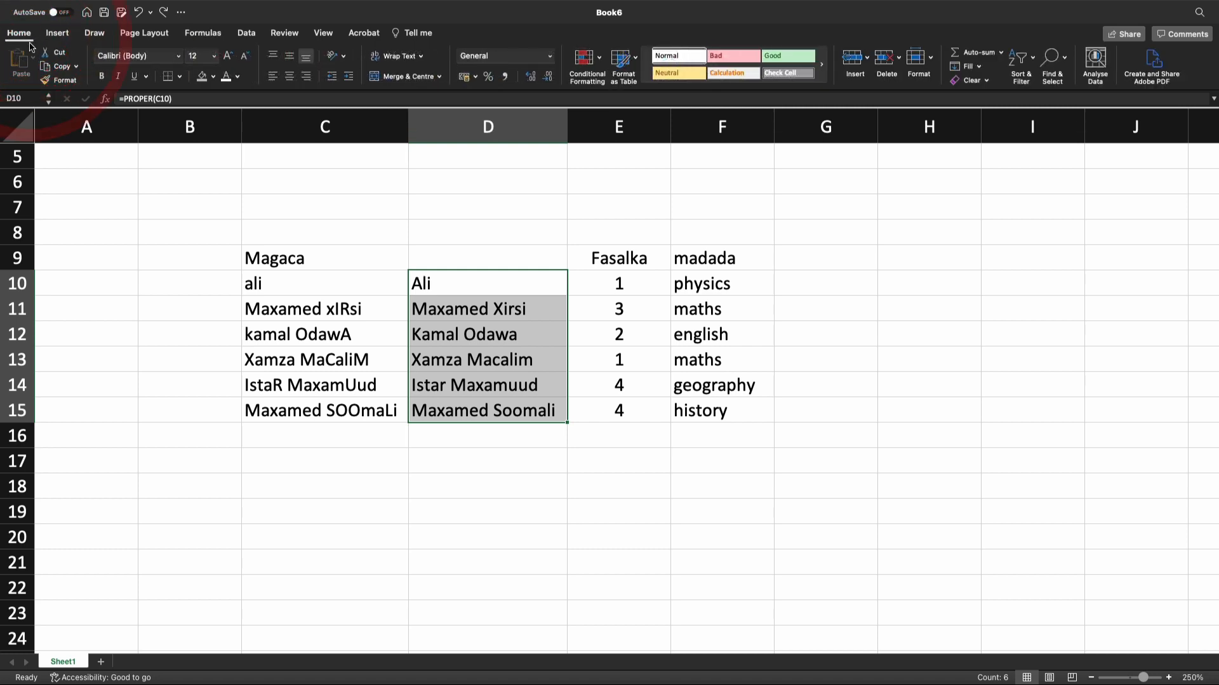
click(63, 68)
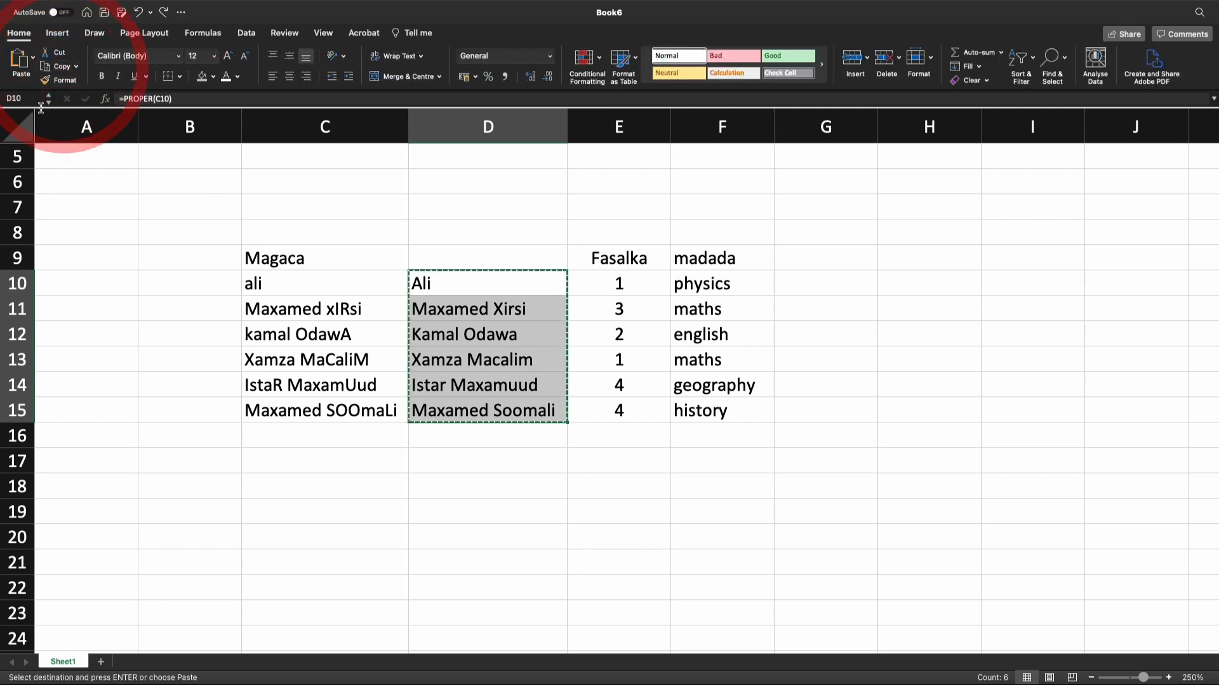
drag(330, 286, 341, 414)
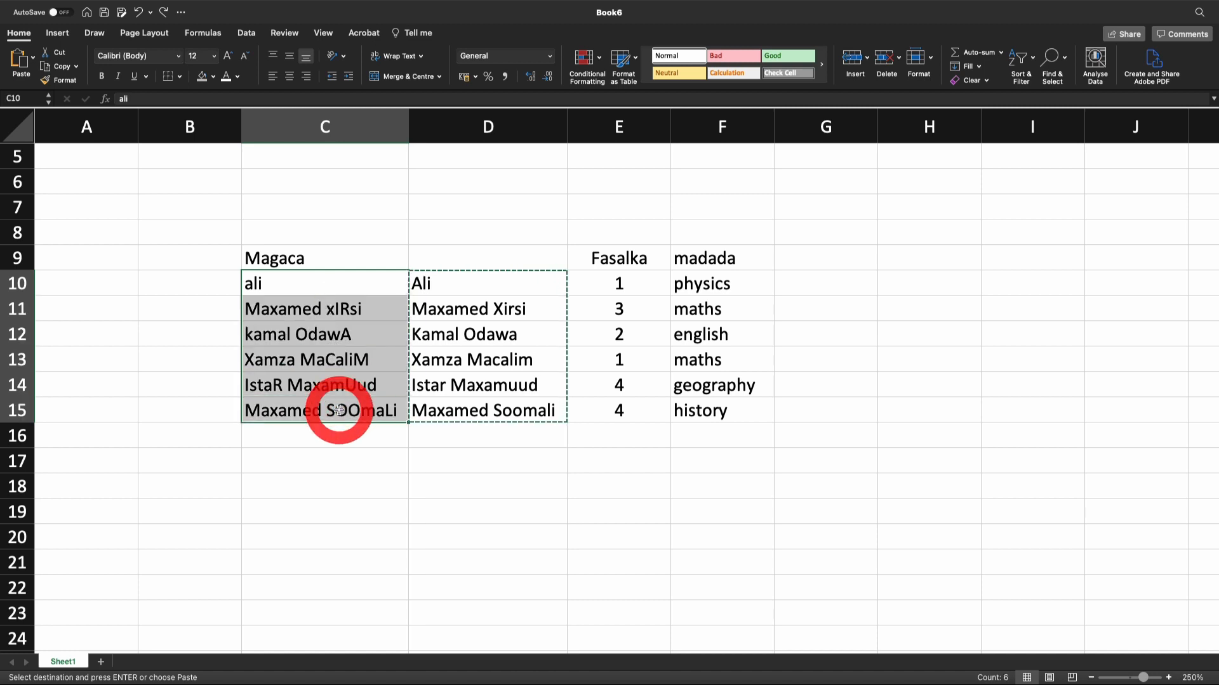
right_click(311, 307)
mouse_move(335, 353)
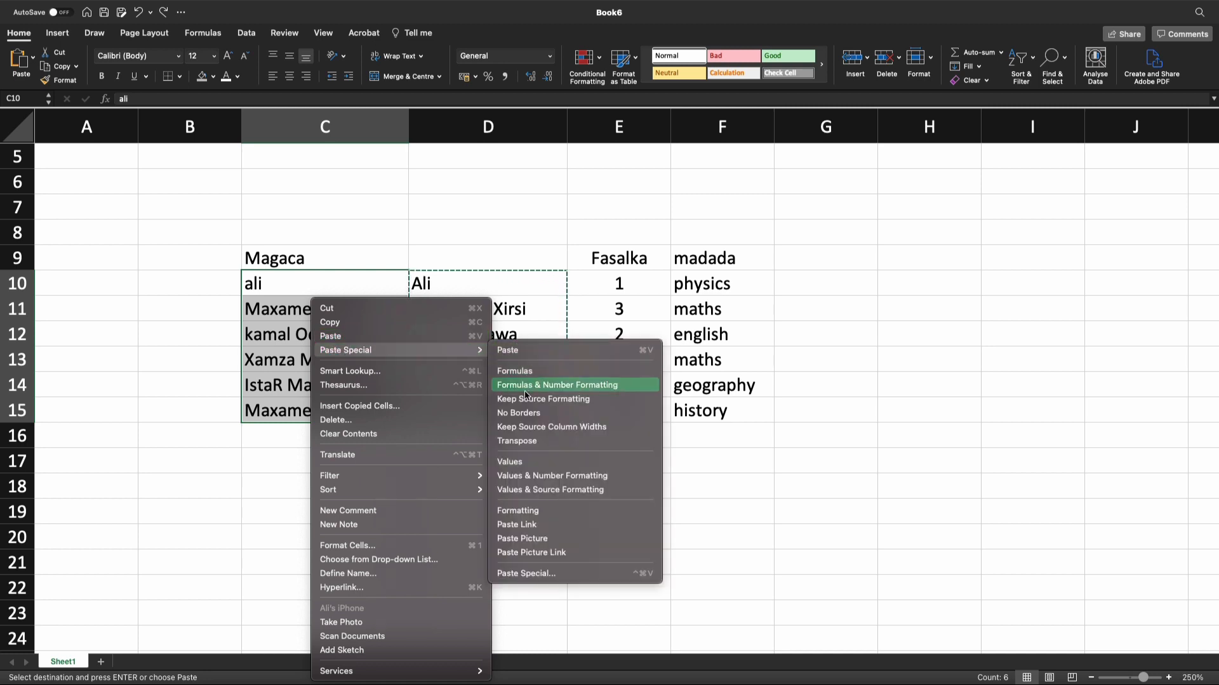
click(519, 468)
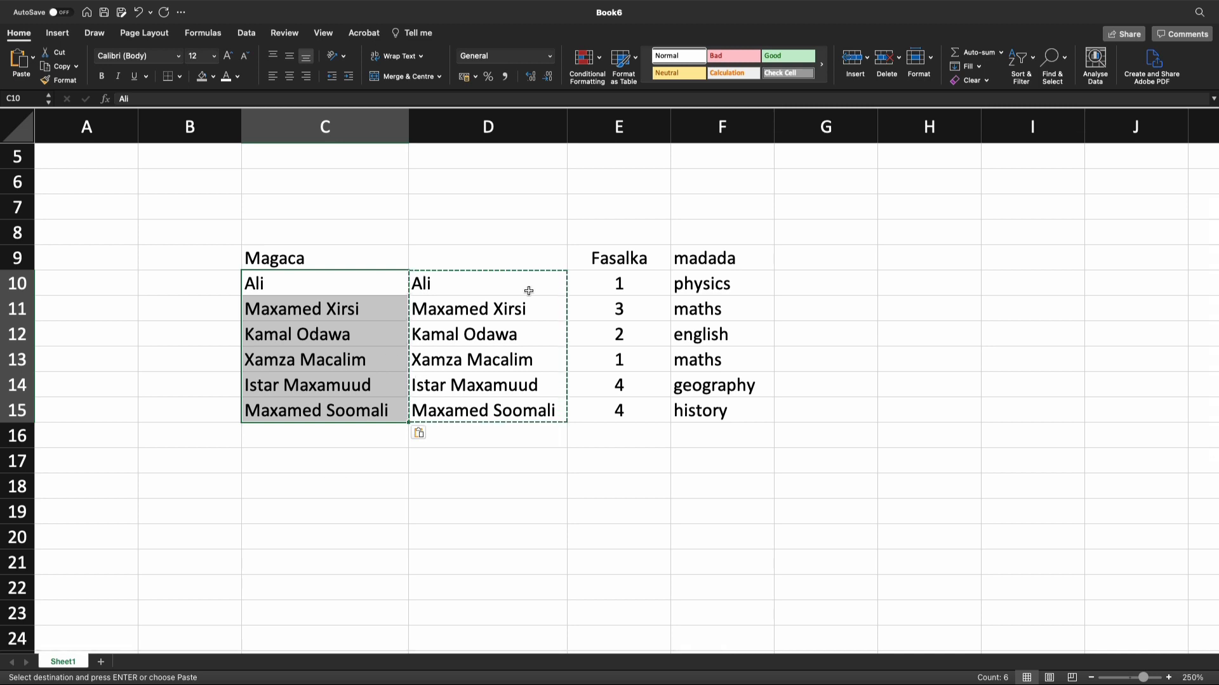
Step: Delete the helper column D that holds the PROPER formulas
drag(528, 291, 512, 404)
click(476, 126)
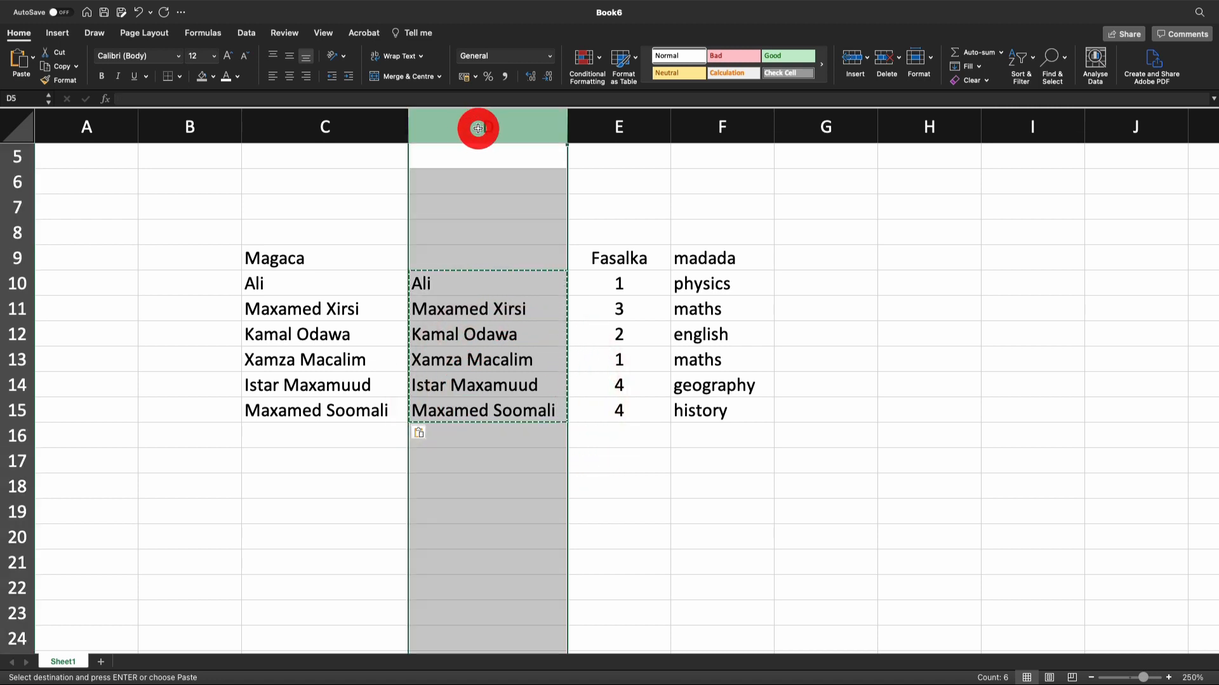
right_click(478, 130)
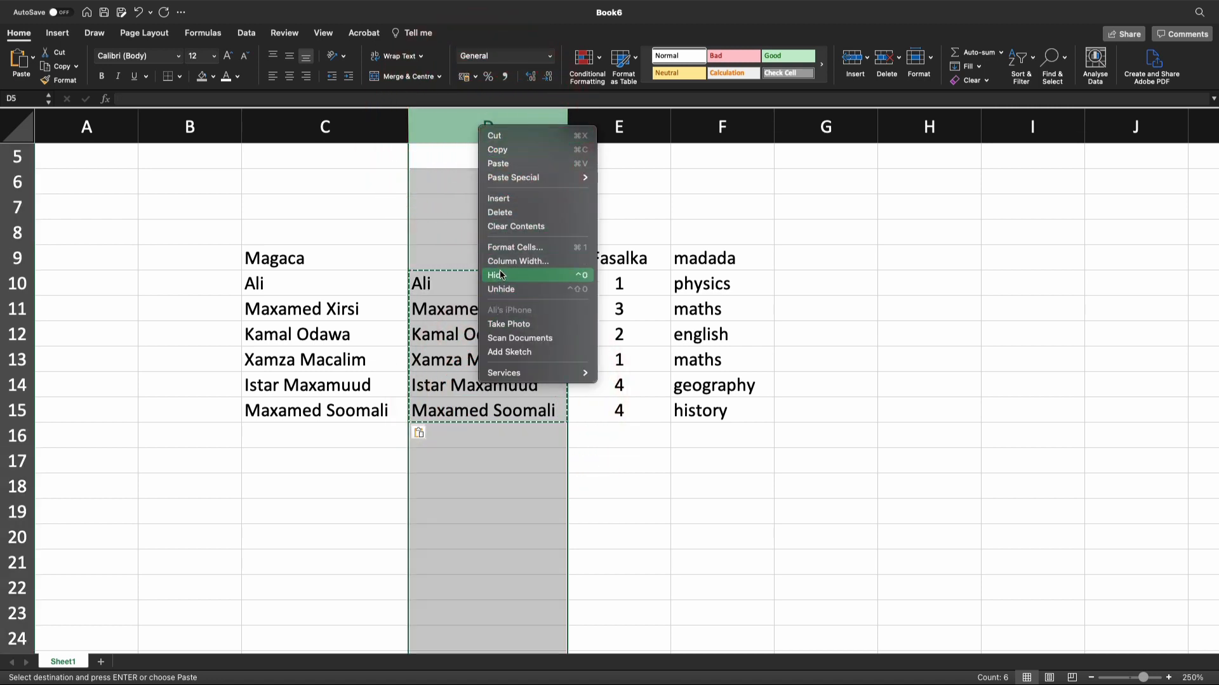
click(507, 214)
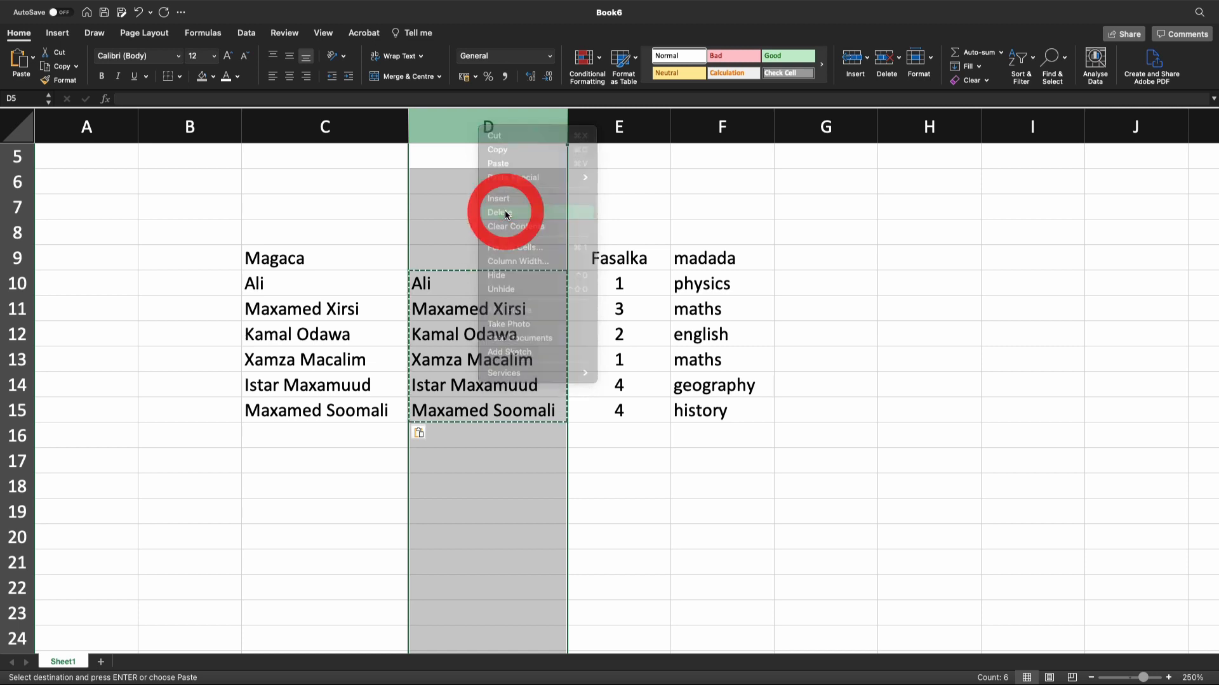
click(700, 400)
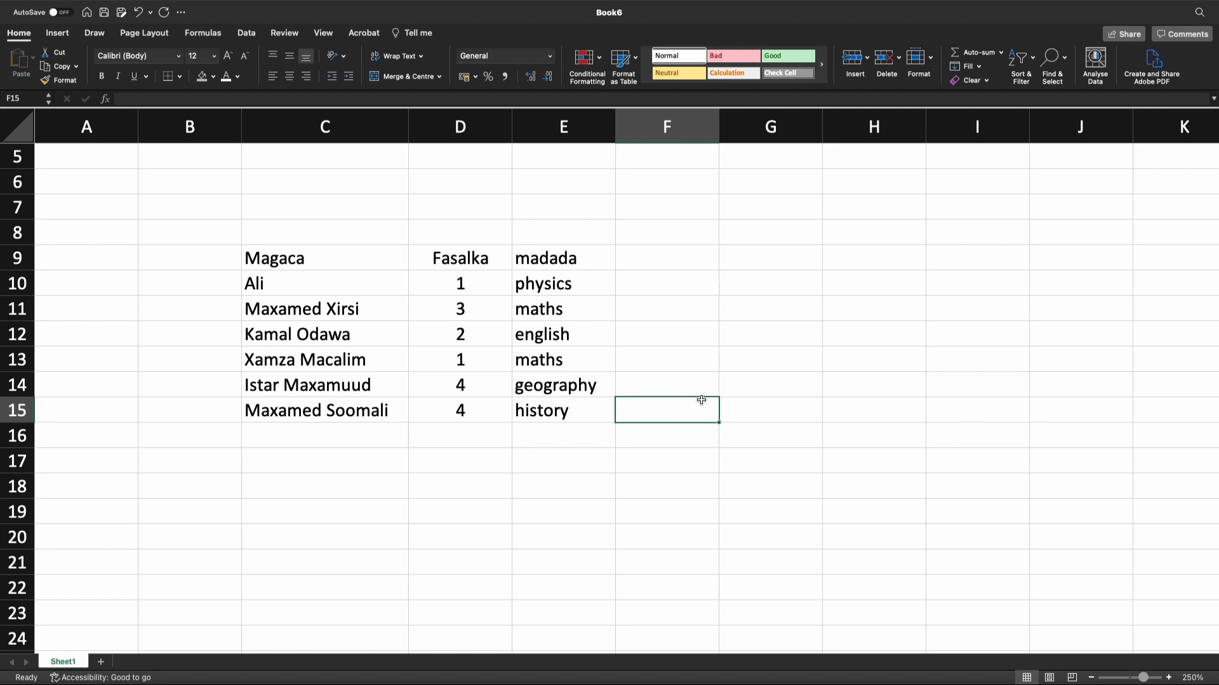
Step: Enter the note "propper" in cell G6 and number it 1 in cell F6
click(749, 169)
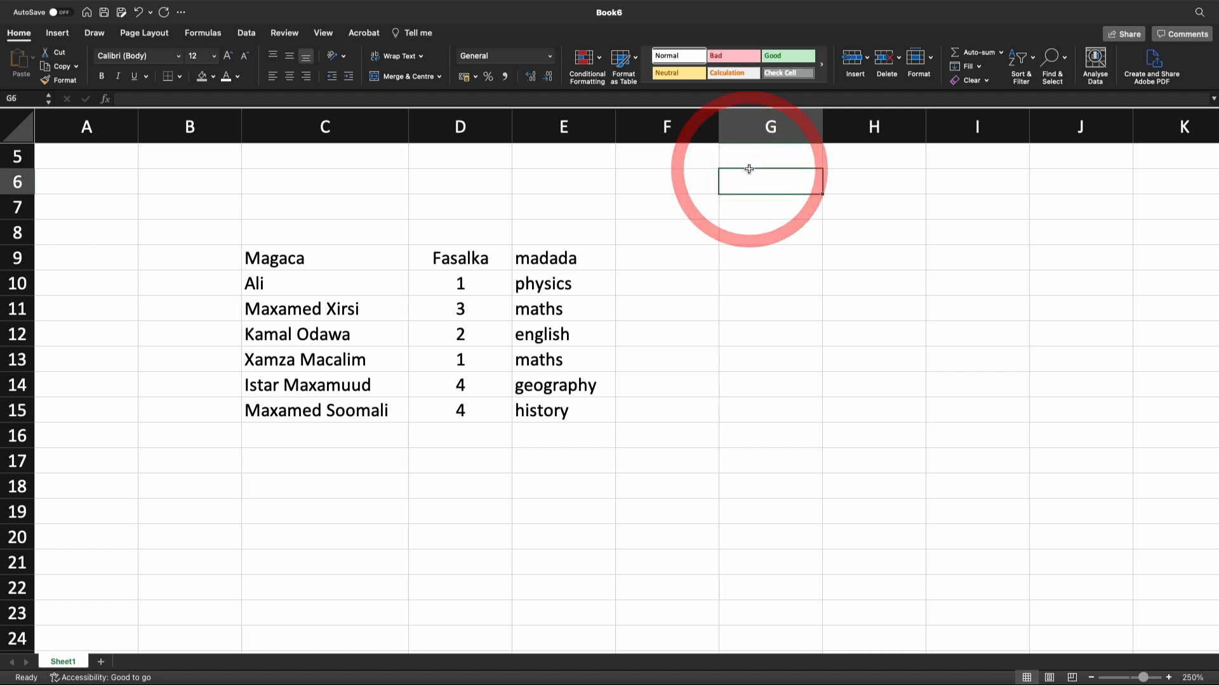
text(pro)
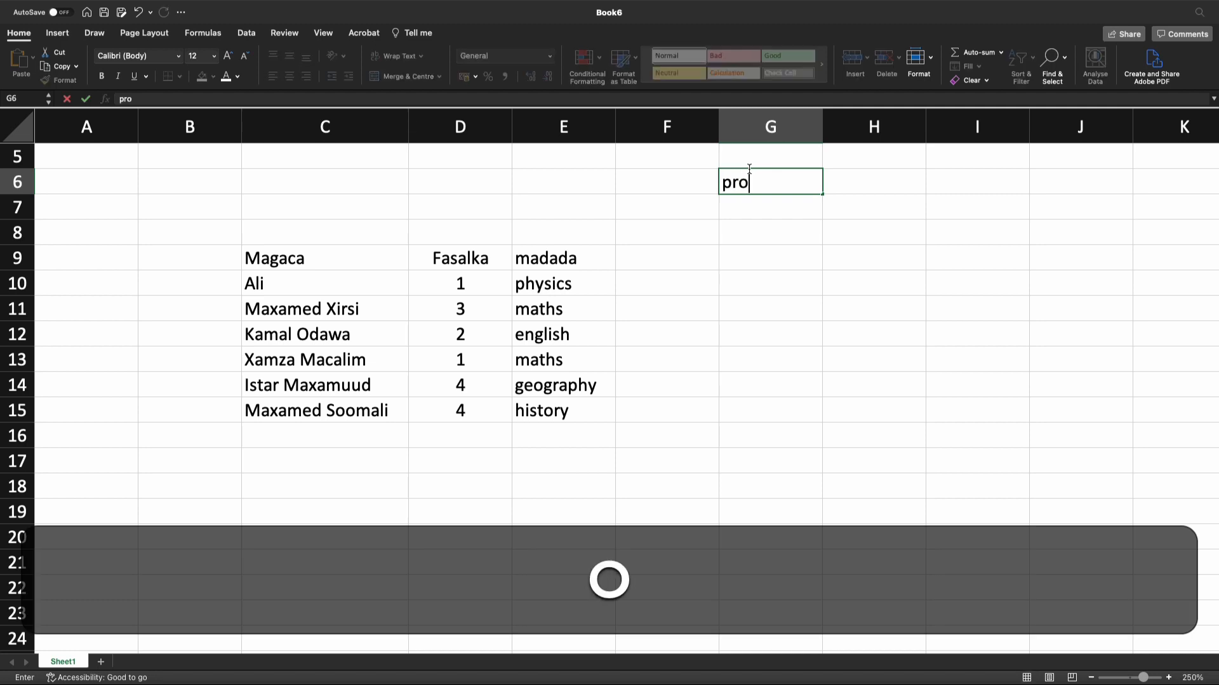
text(pper)
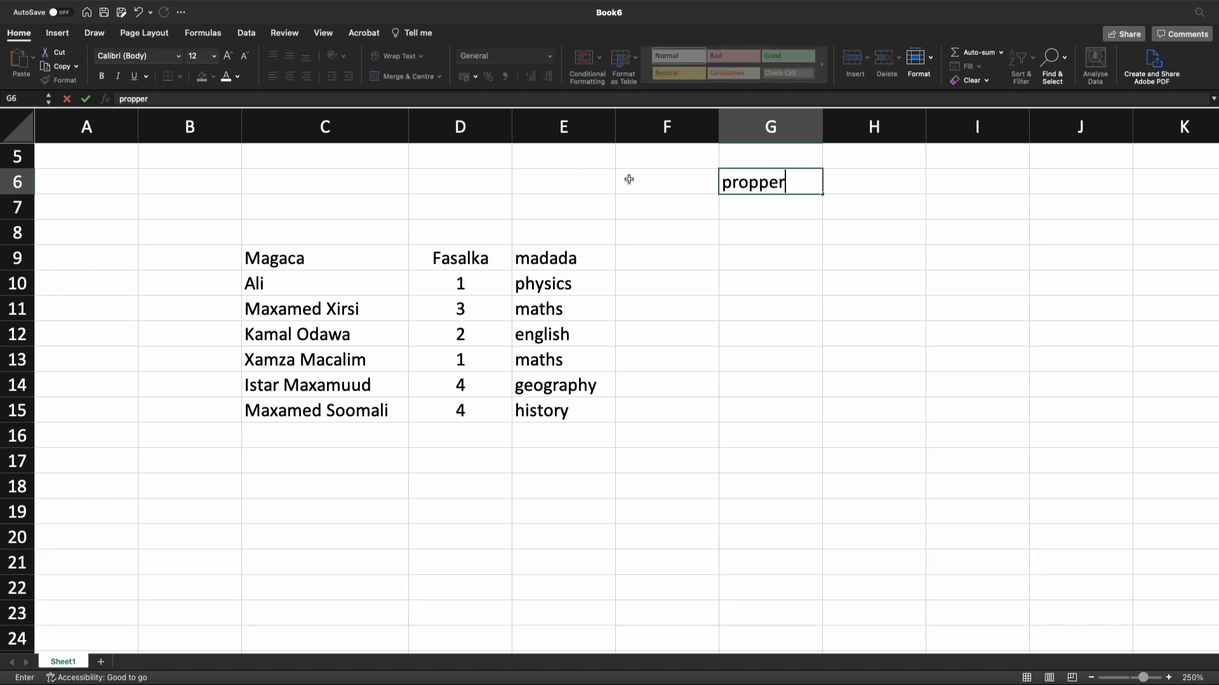
click(637, 175)
text(1)
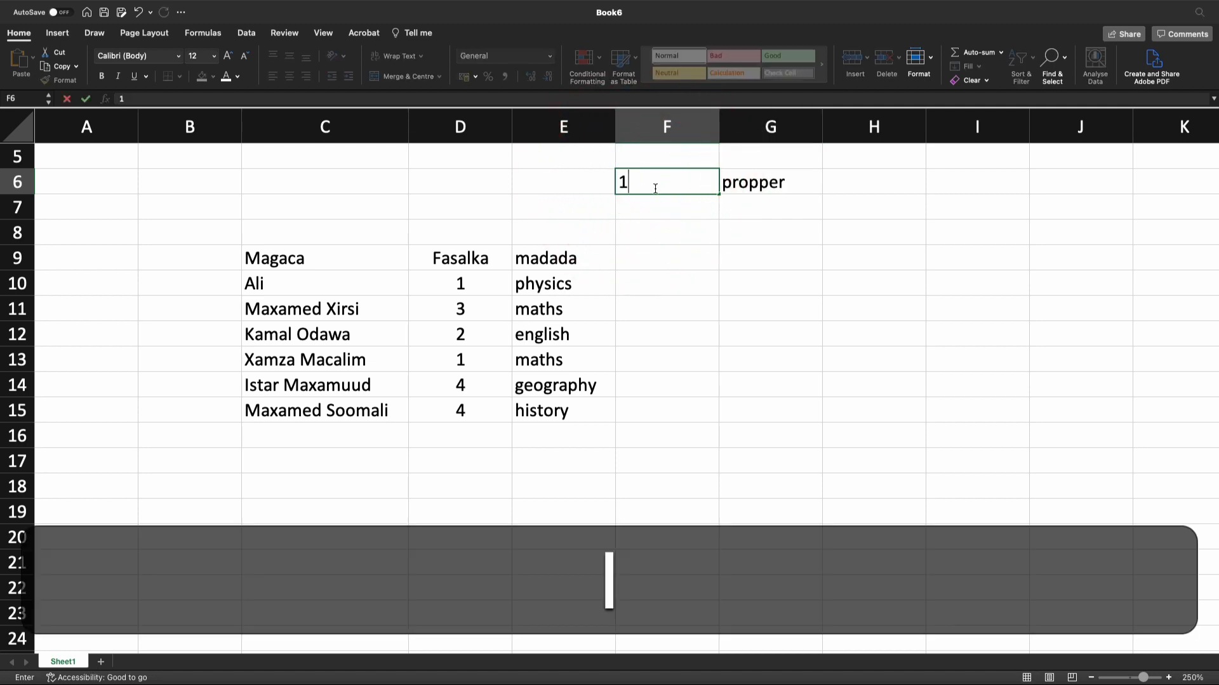
click(750, 264)
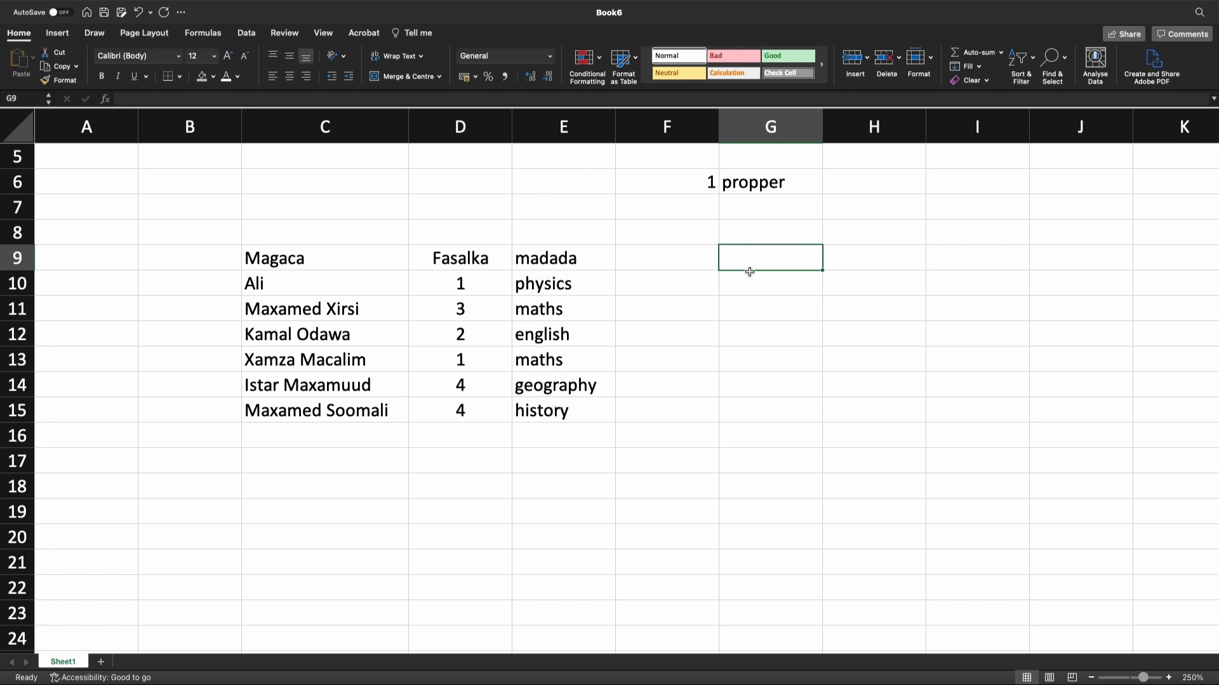
Step: Enter the formula =UPPER(E9) in cell F9 to convert the madada heading to capitals
key(shift)
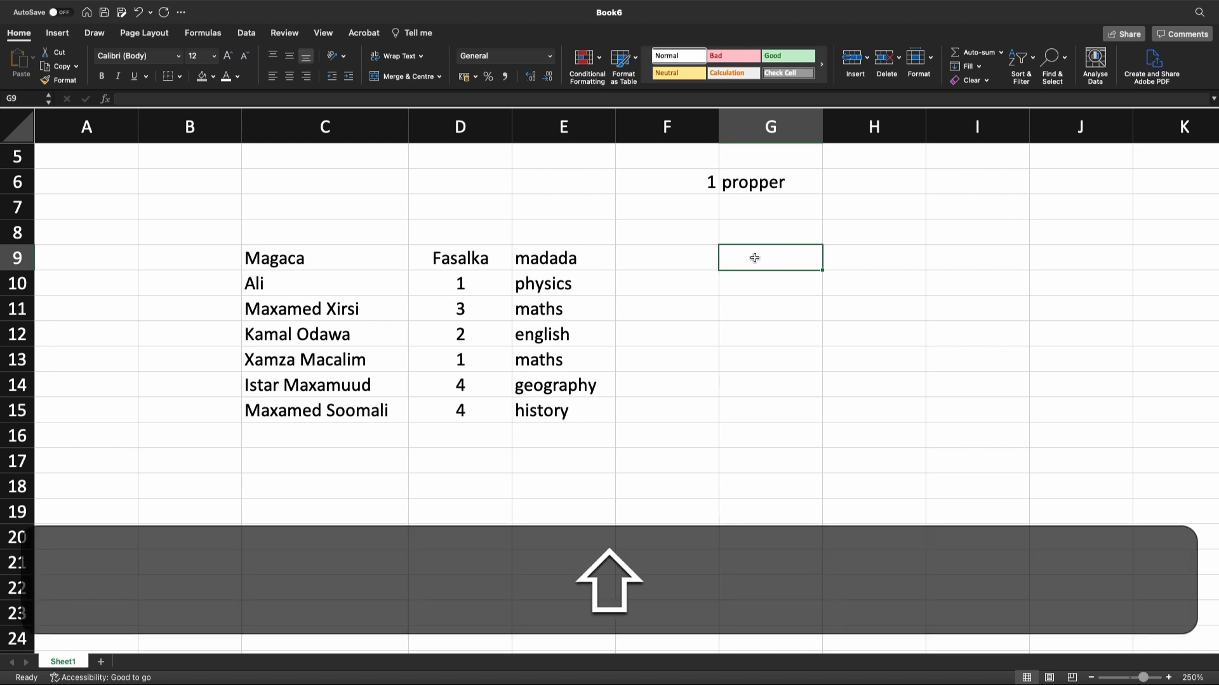
click(702, 260)
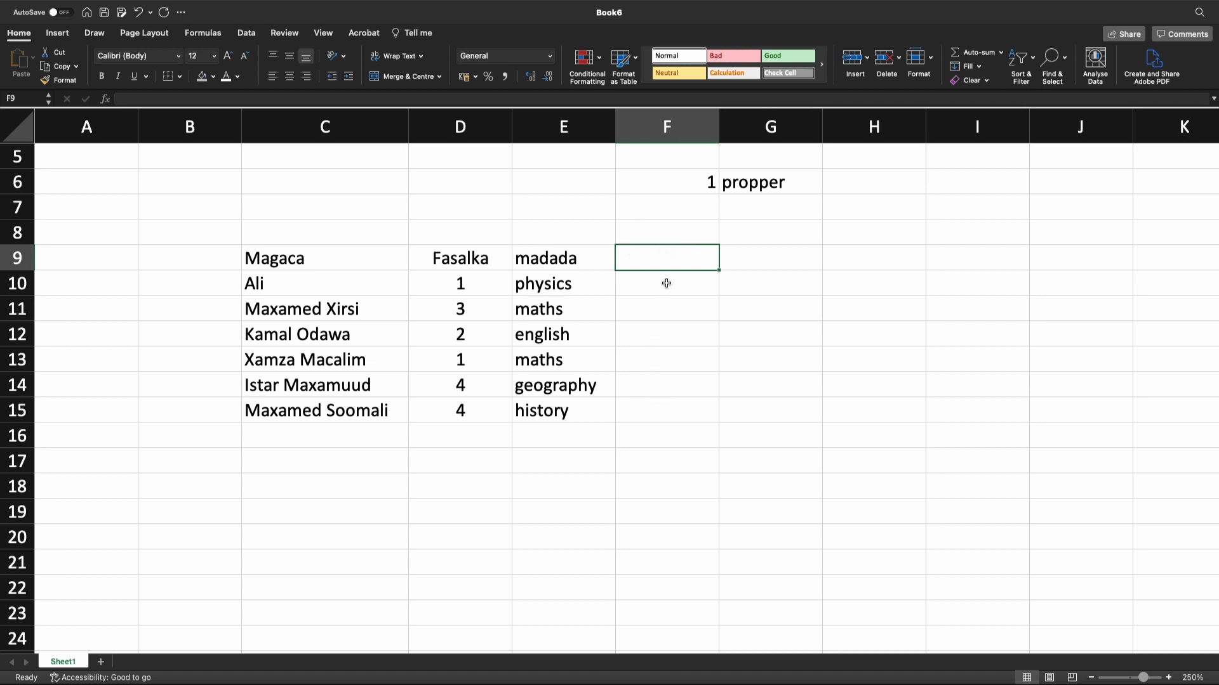
key(shift)
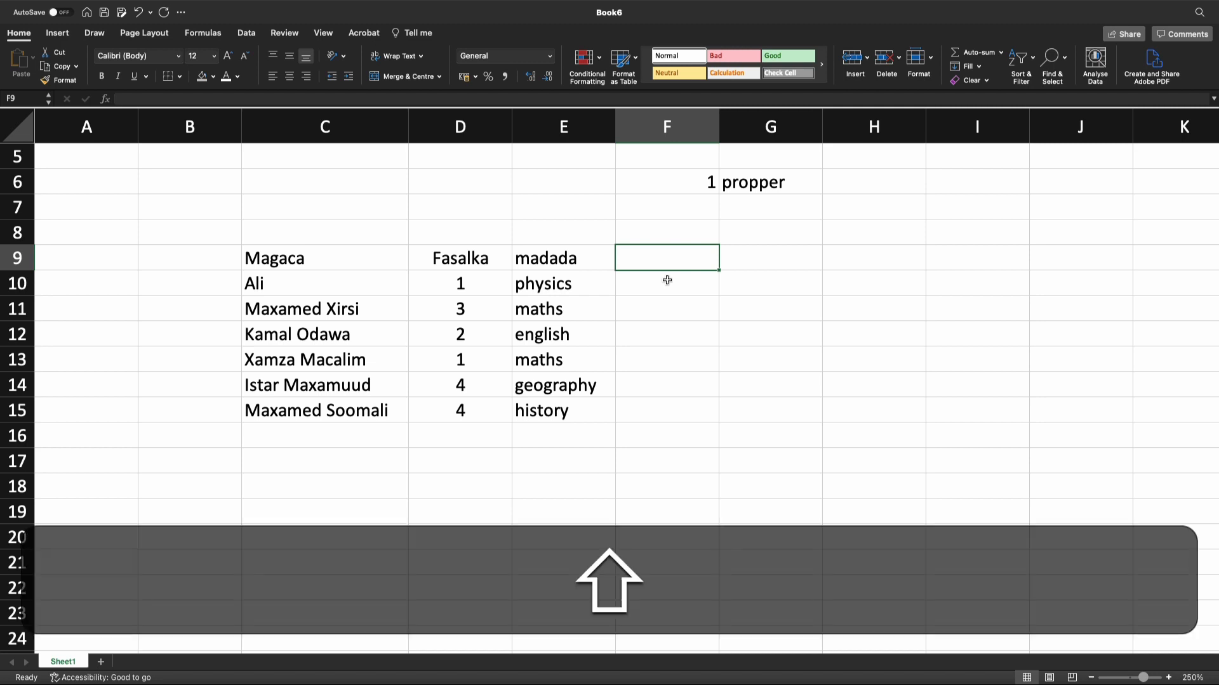
text(=)
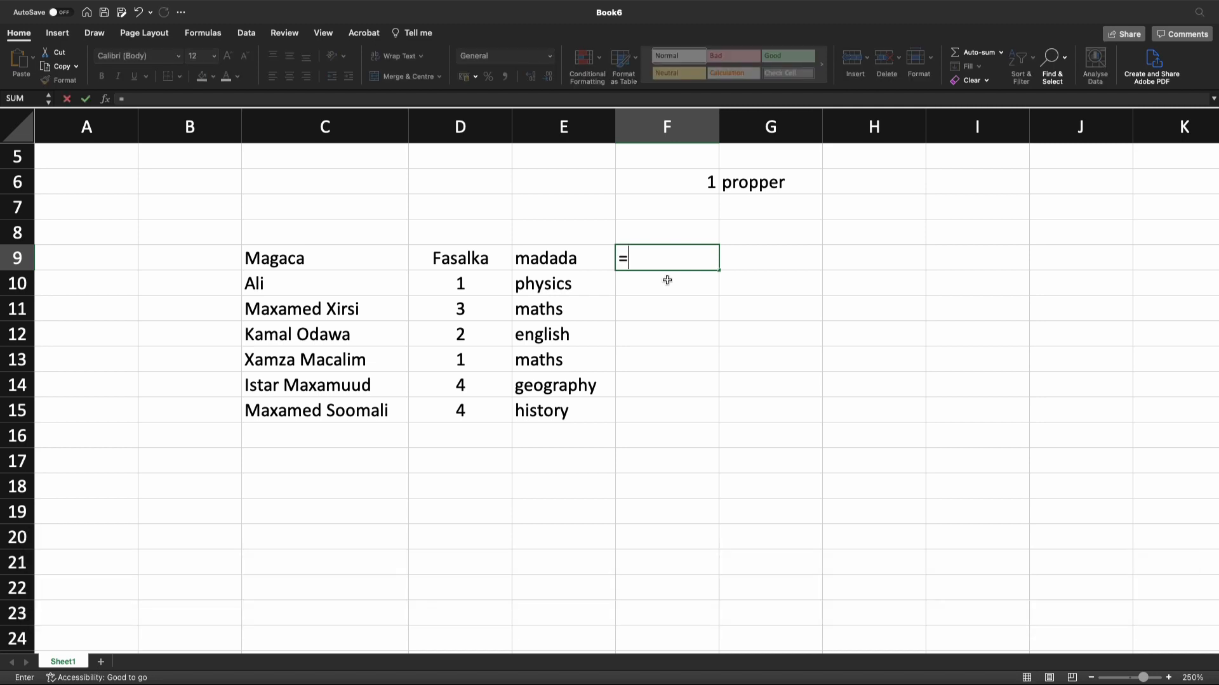
text(upp)
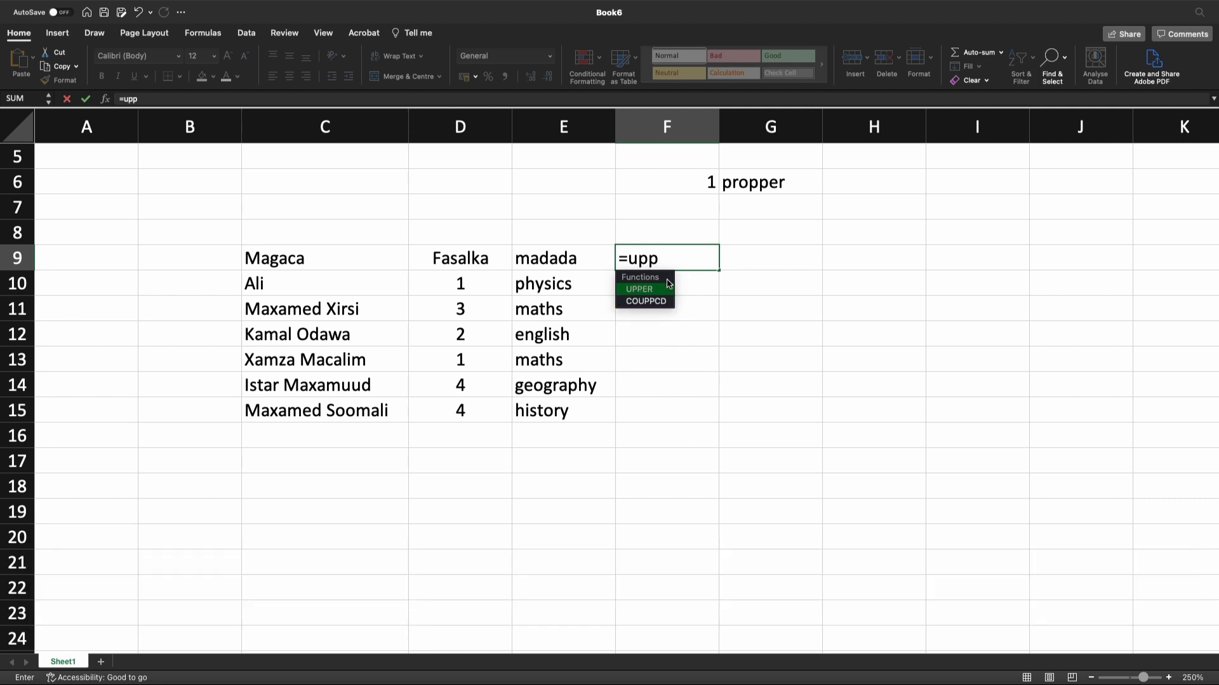
double_click(648, 291)
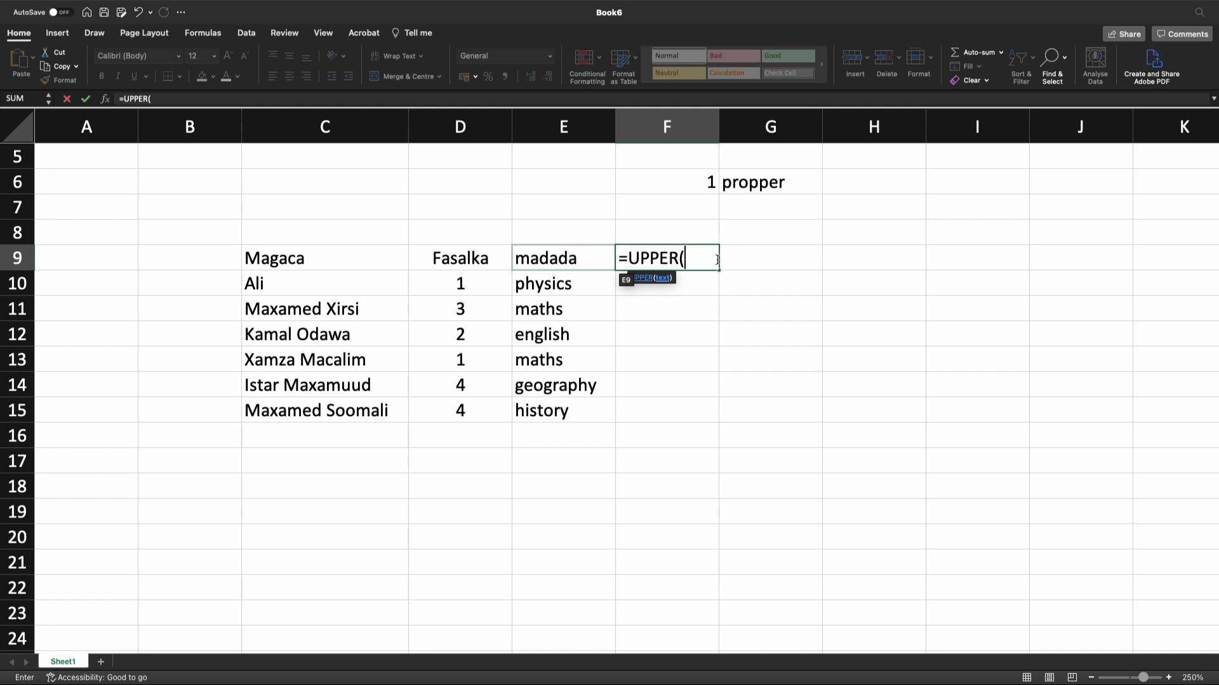
click(570, 260)
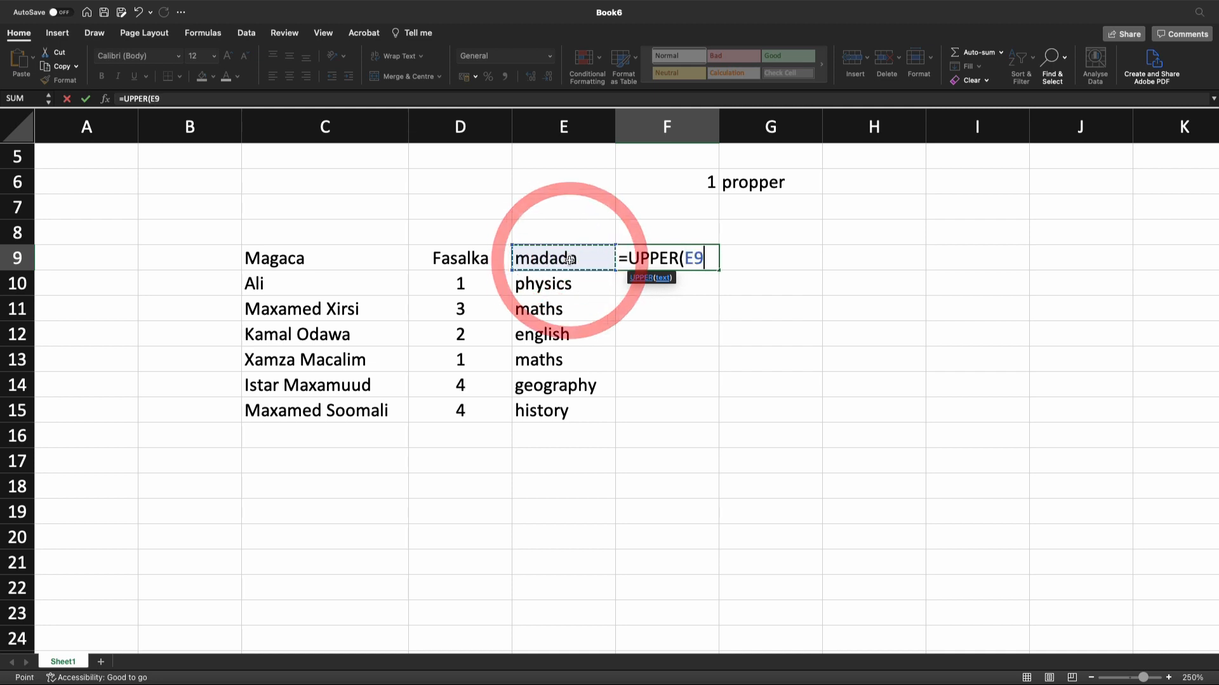
key(Return)
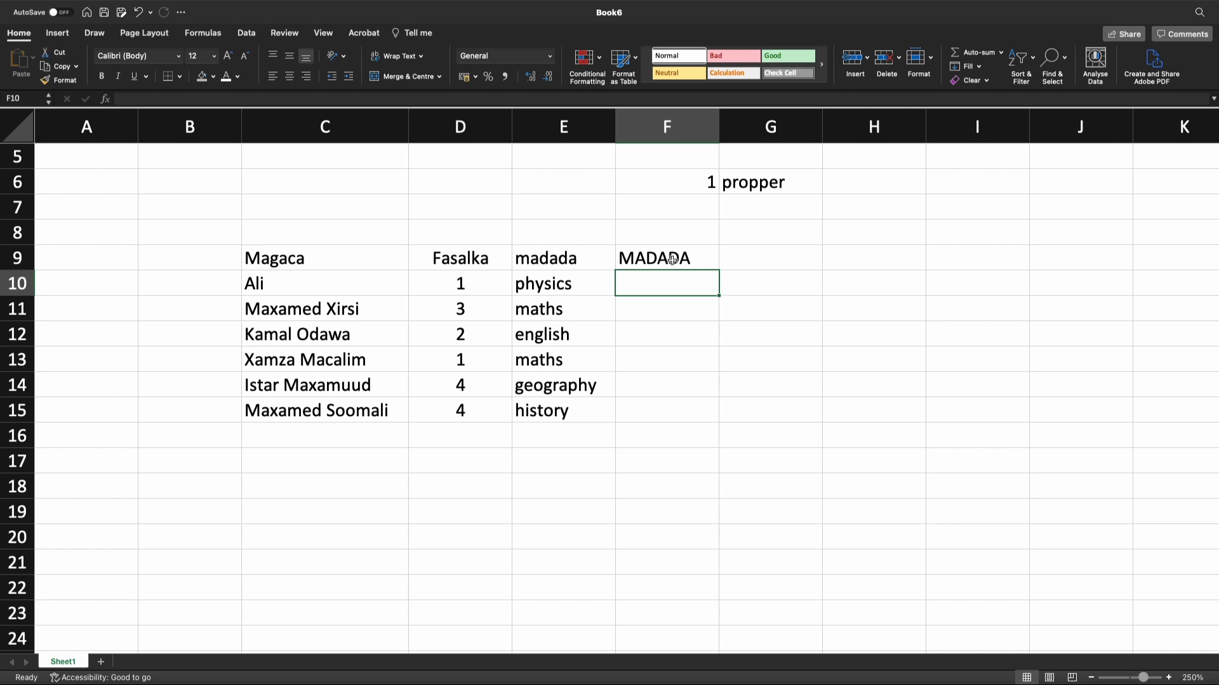
Step: Fill the UPPER formula from F9 down to F16
click(706, 258)
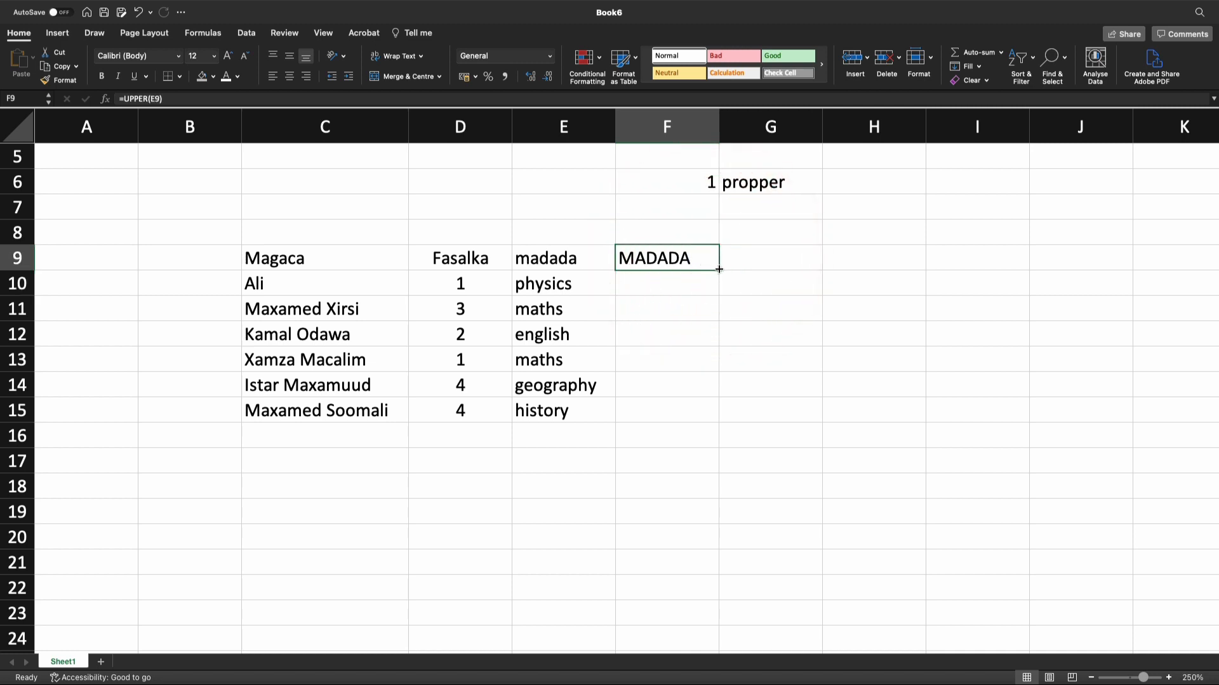
drag(718, 269, 720, 445)
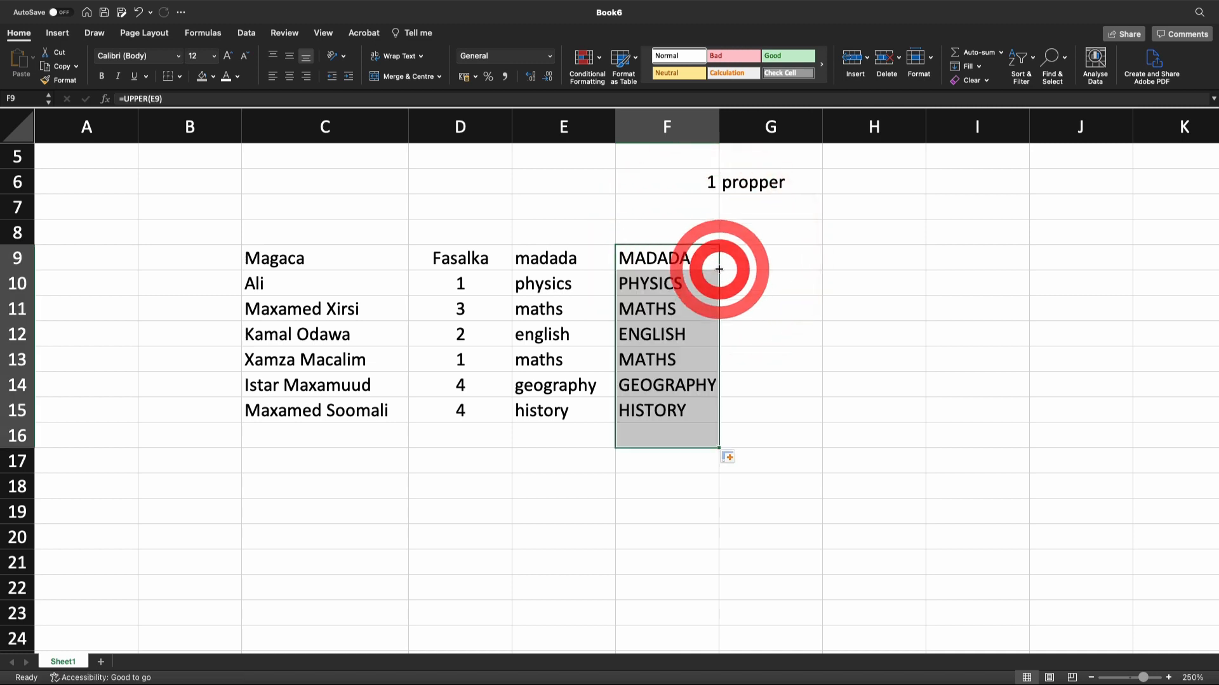
click(852, 404)
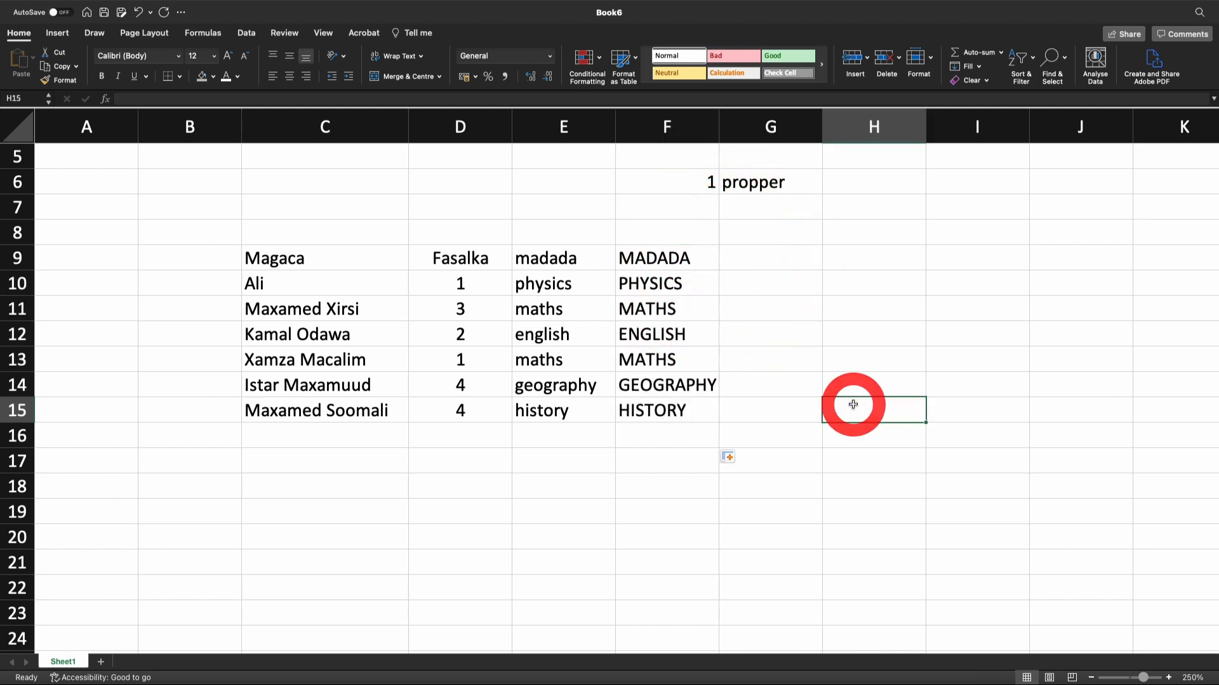
Step: Copy the uppercase results in F9:F15 and paste them as values only over the original entries in E9:E15
drag(683, 255, 682, 410)
right_click(665, 315)
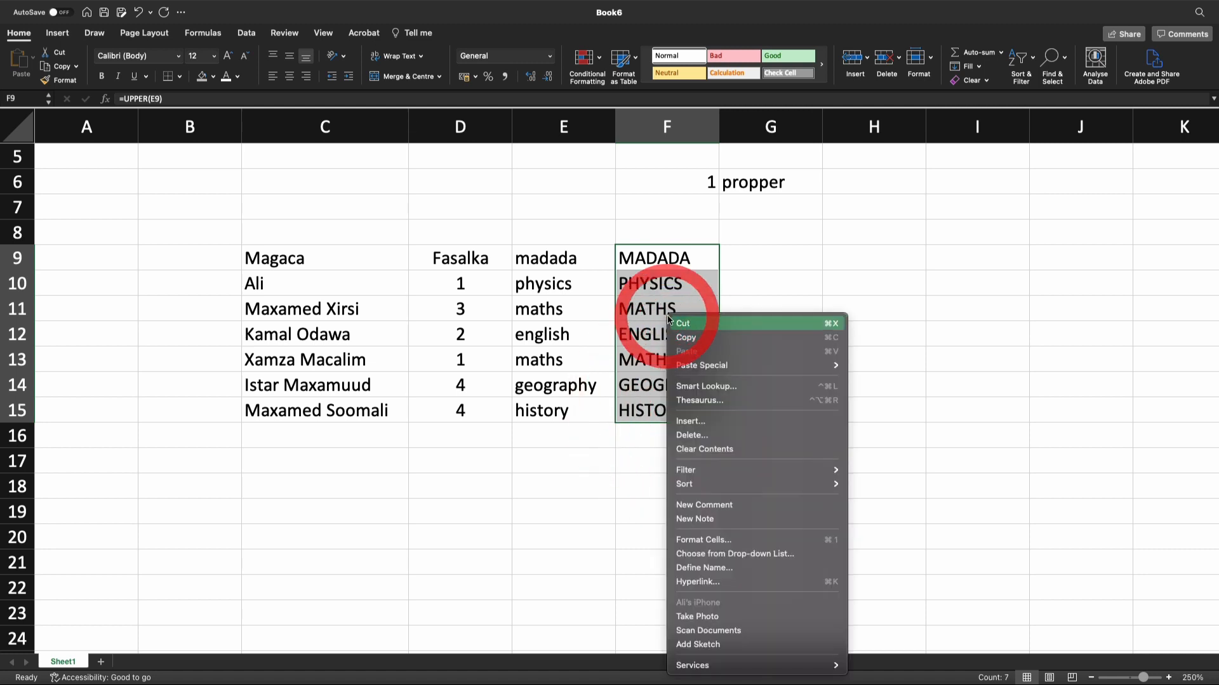
click(683, 338)
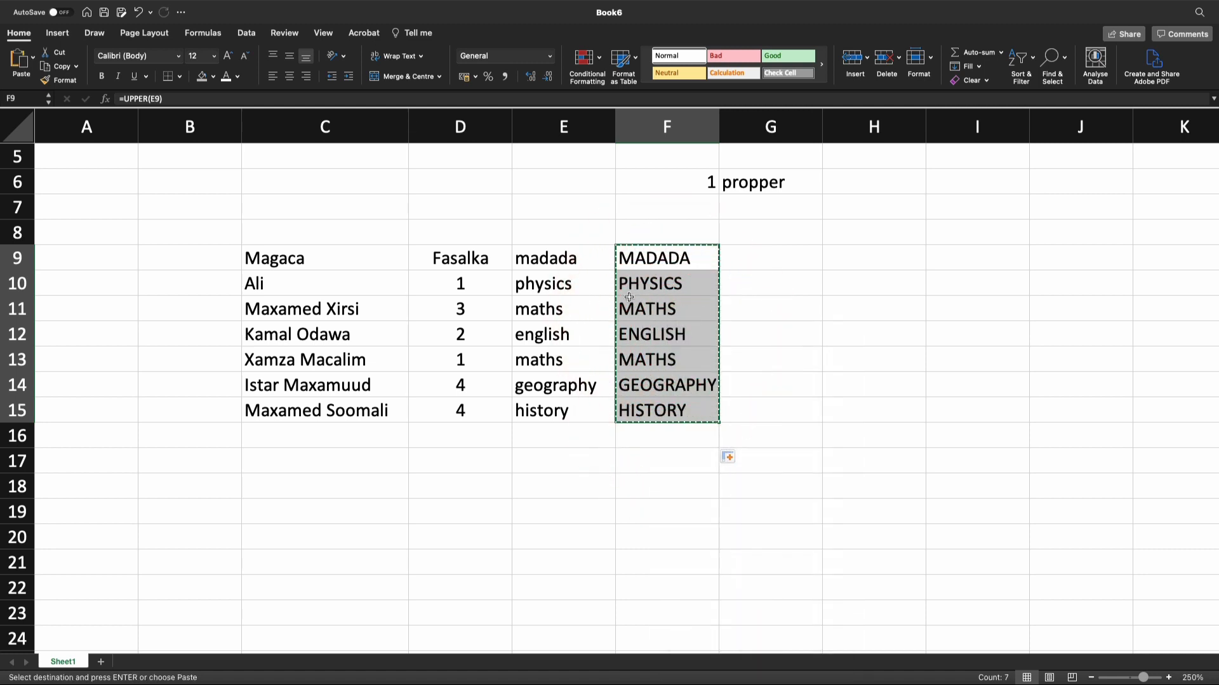
drag(590, 263, 595, 400)
right_click(571, 278)
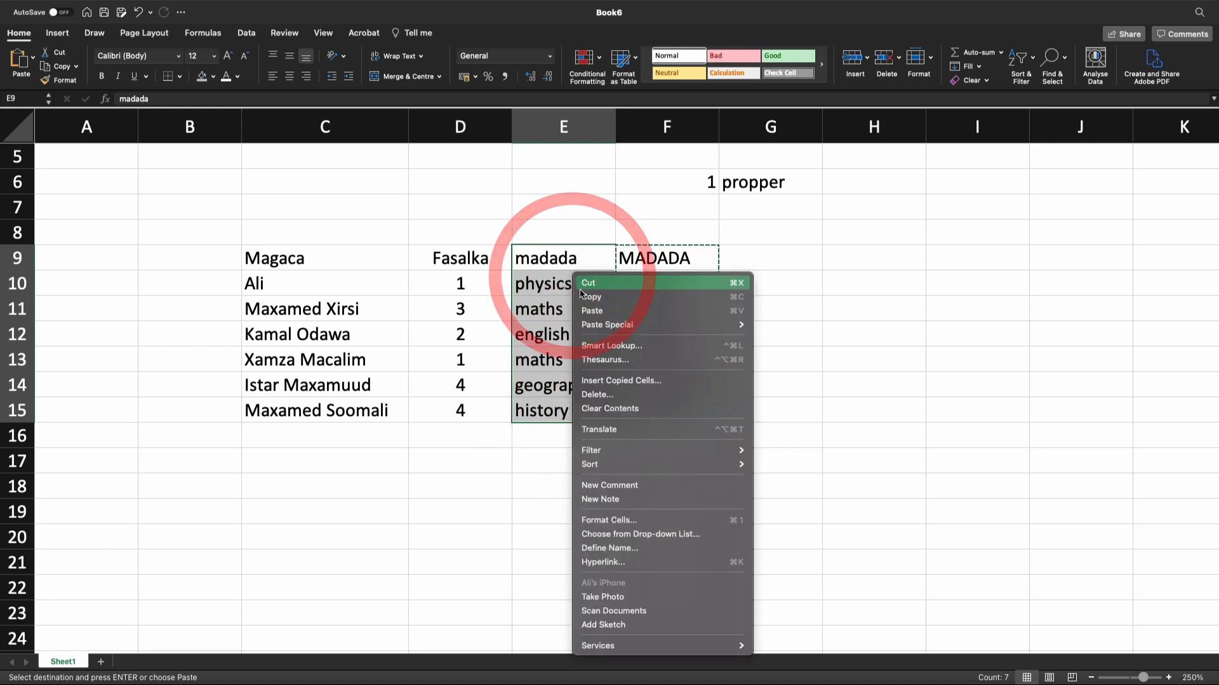
mouse_move(588, 326)
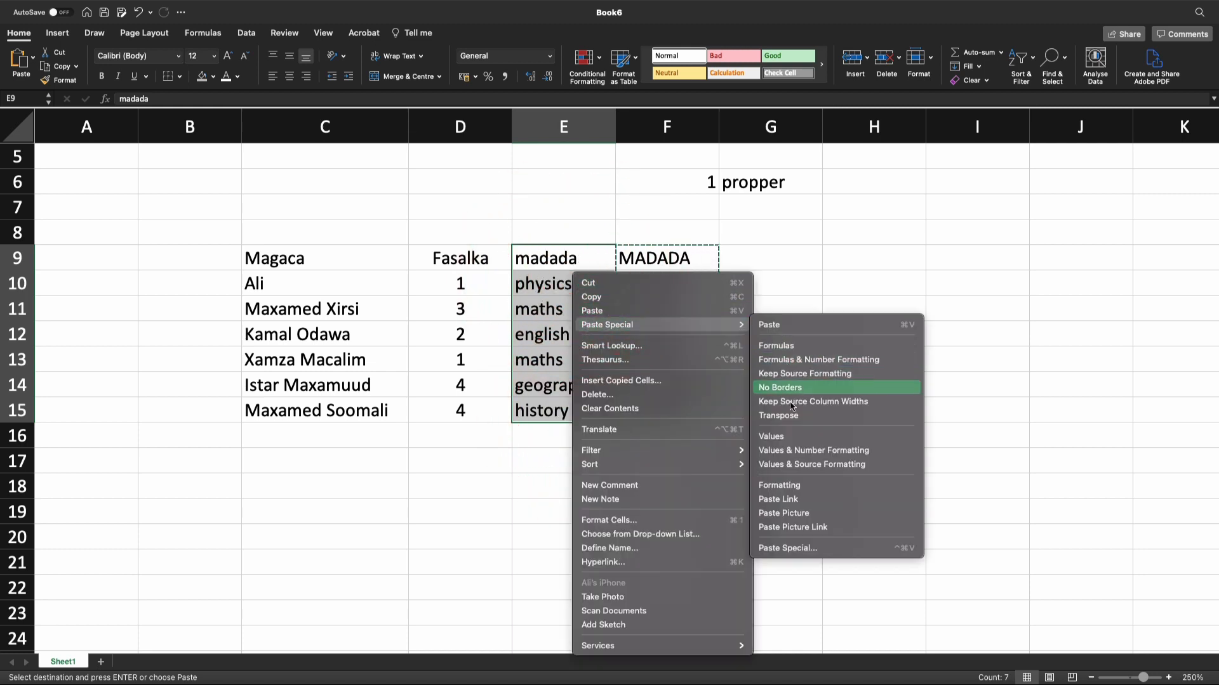
click(798, 438)
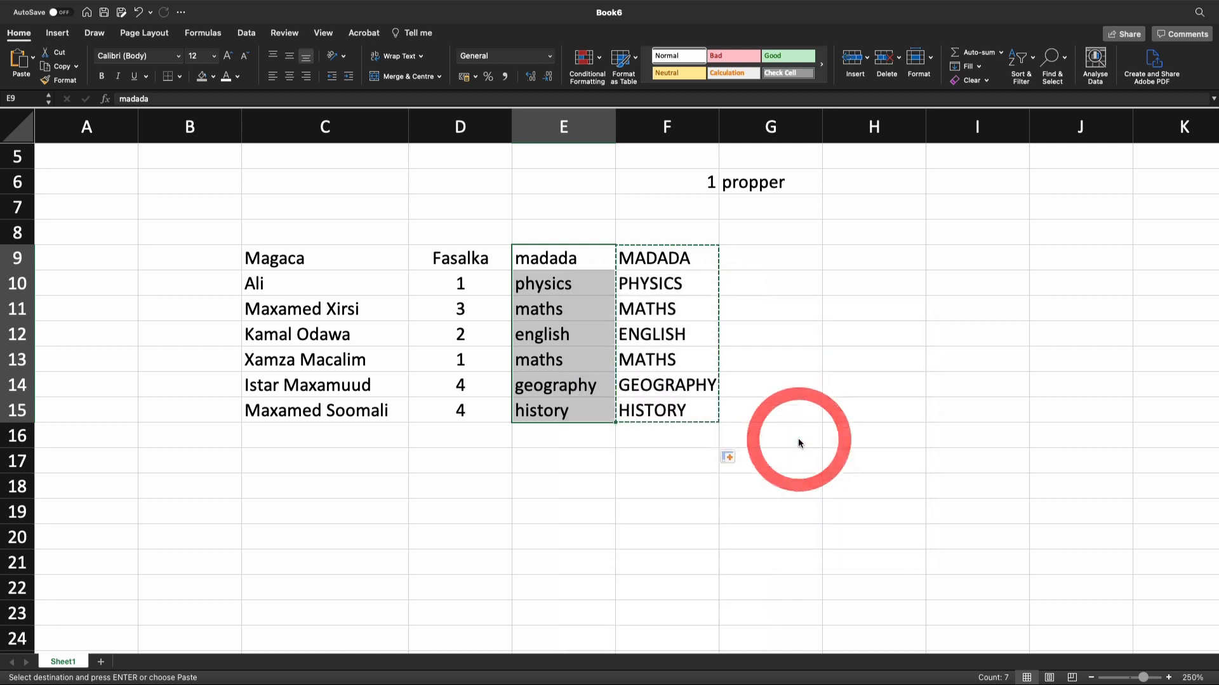
click(832, 342)
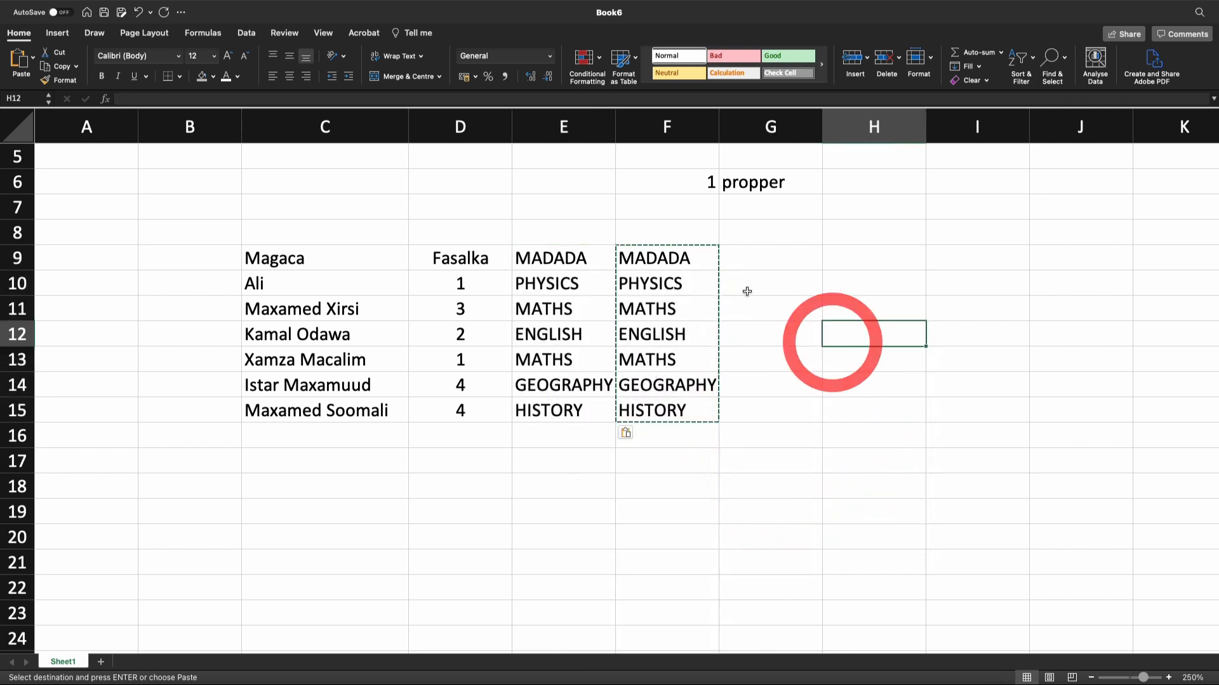
Step: Clear the UPPER helper formulas from F9:F15
drag(702, 258, 684, 404)
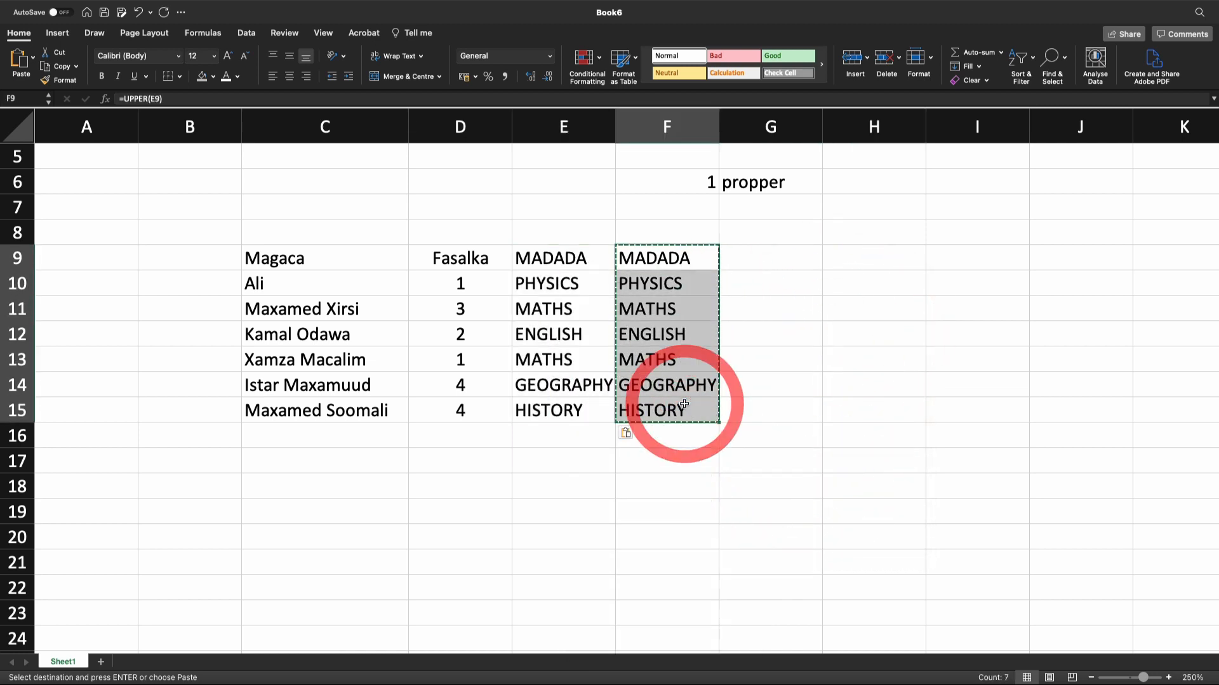
key(Delete)
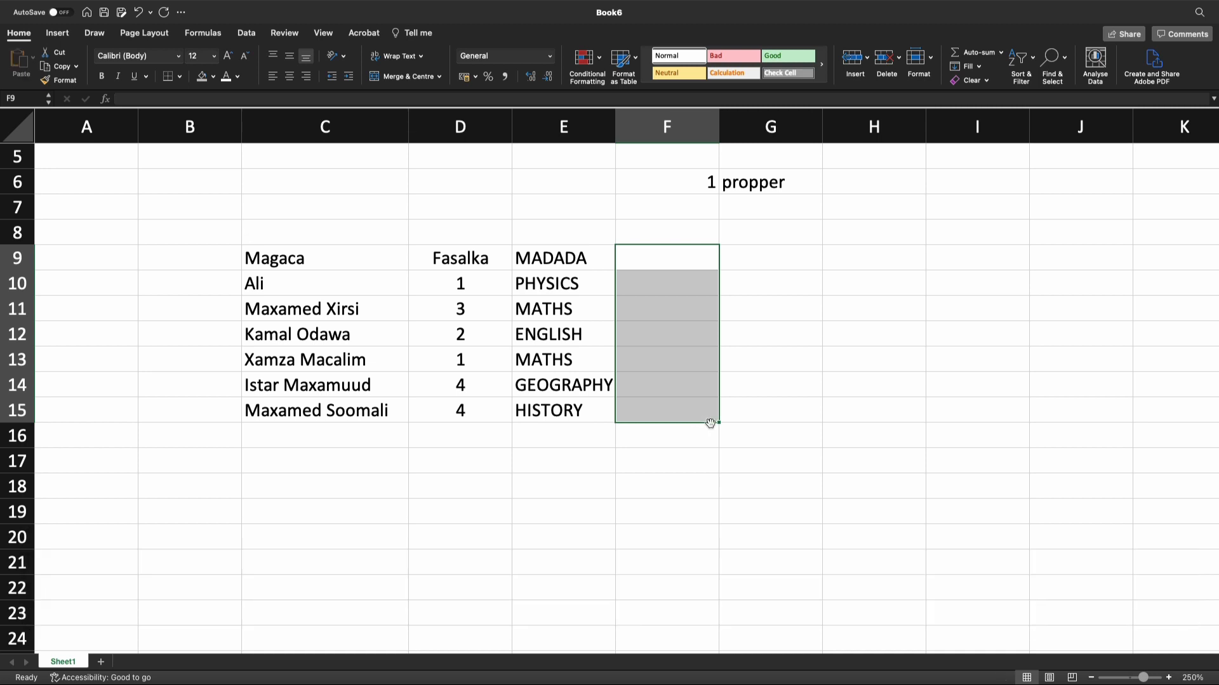
click(741, 427)
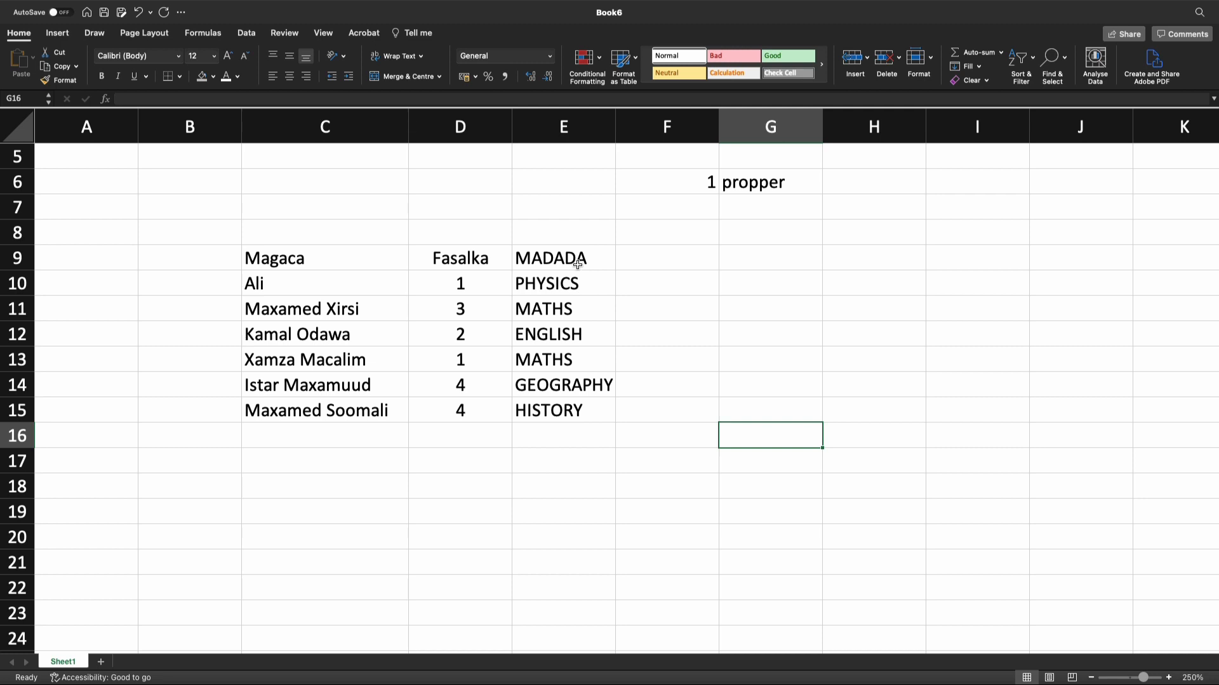
Step: Enter the formula =LOWER(E10) in cell F10 to convert the first subject to lowercase
click(676, 263)
click(642, 285)
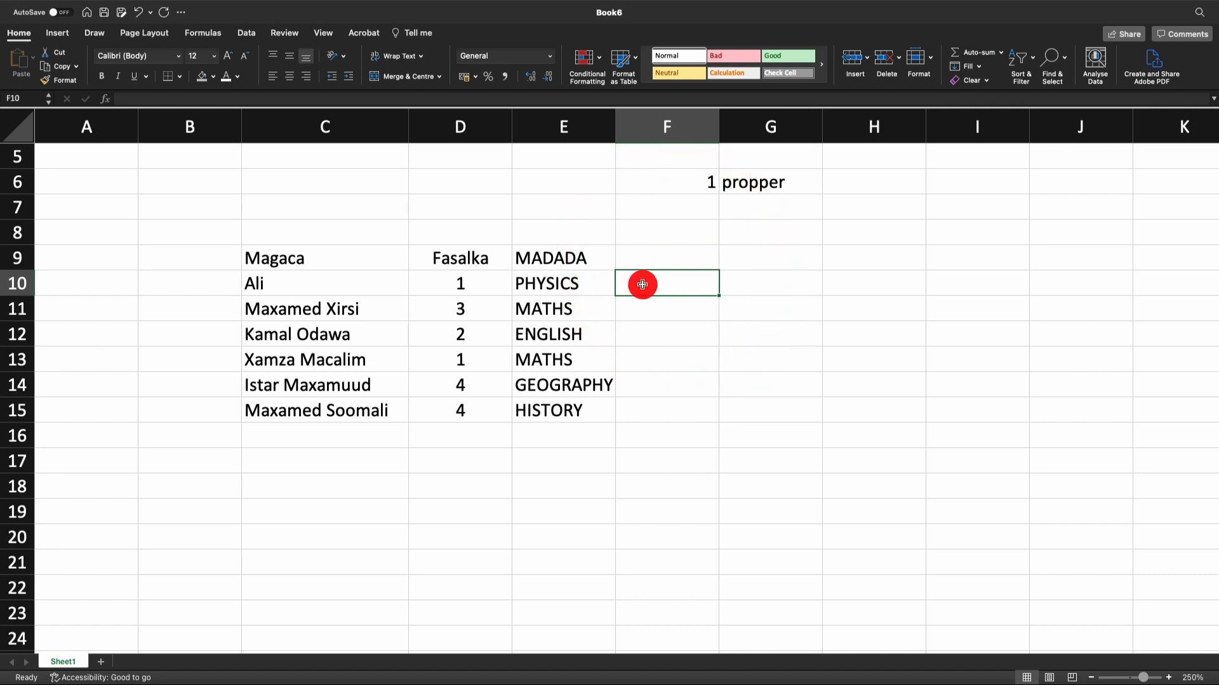
text(=)
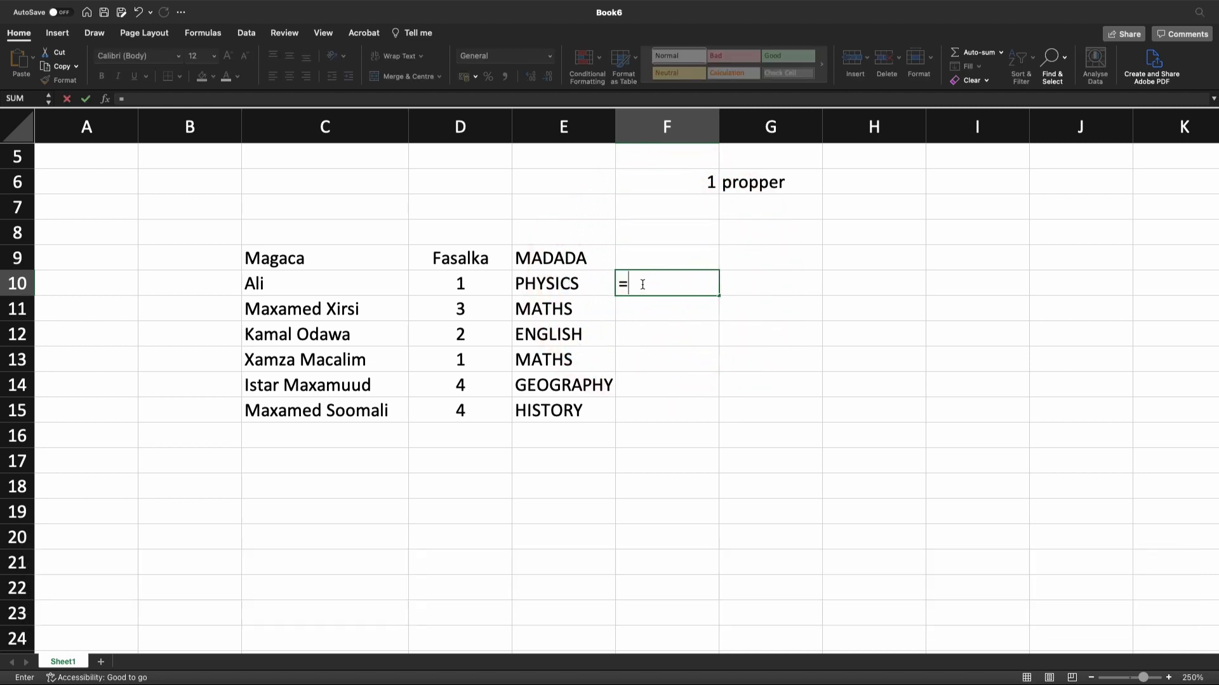
text(lower)
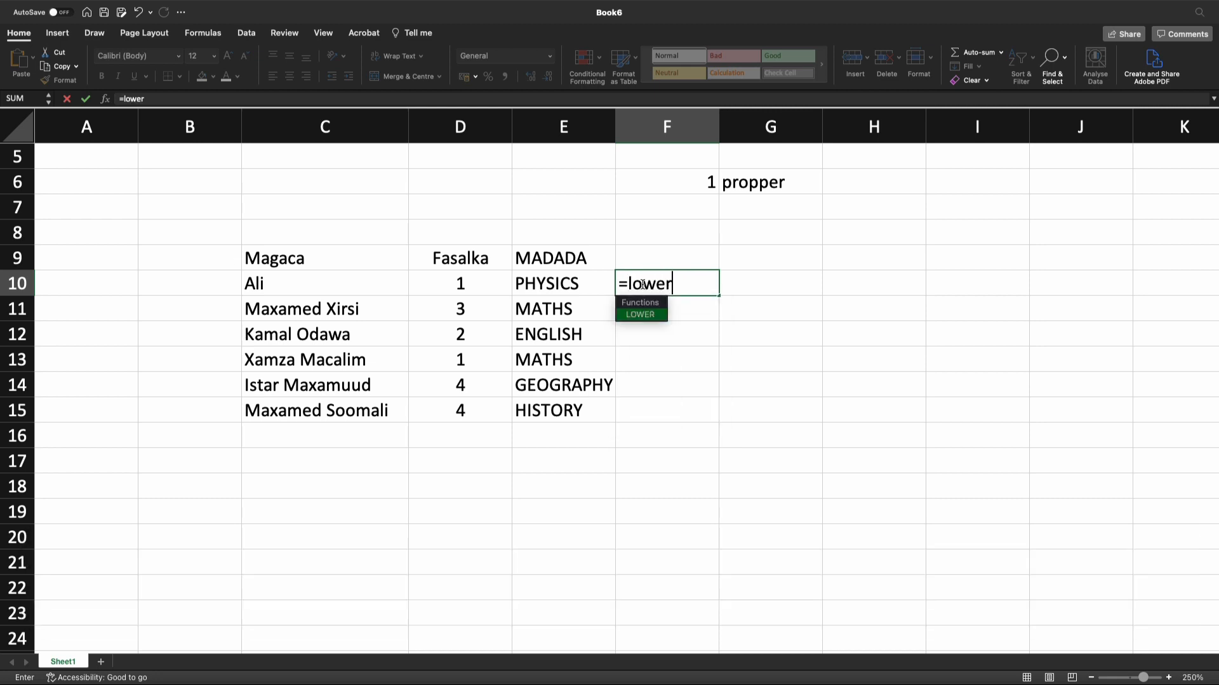
double_click(636, 315)
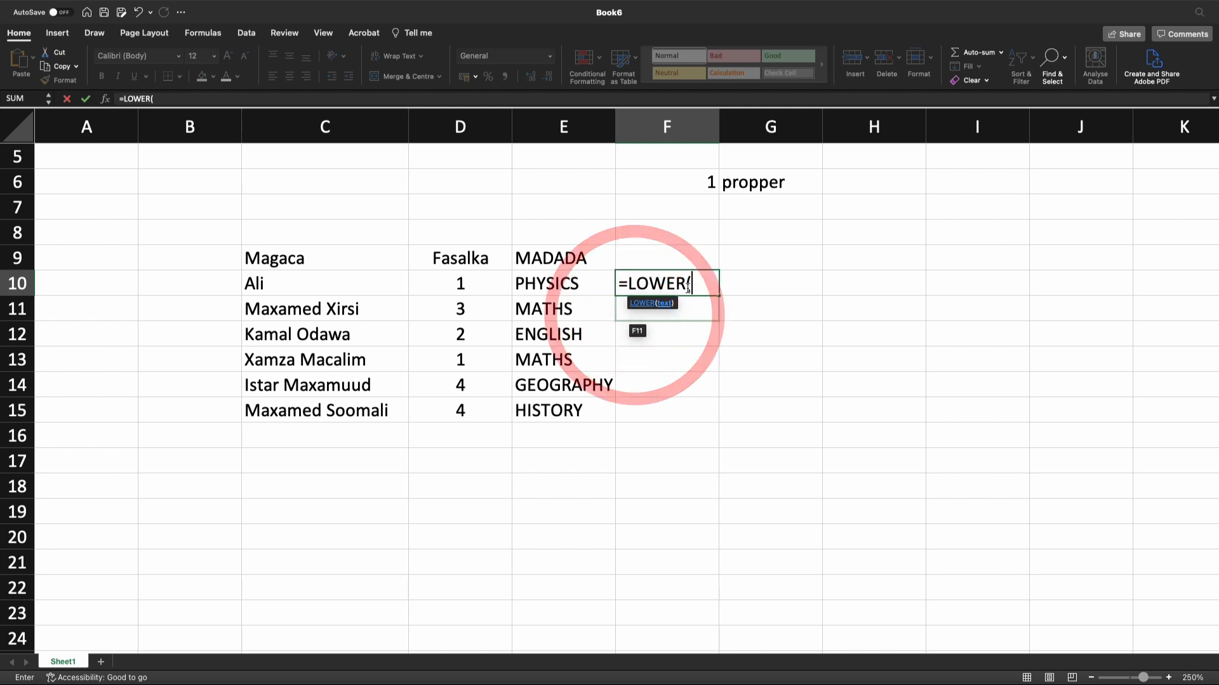
click(550, 287)
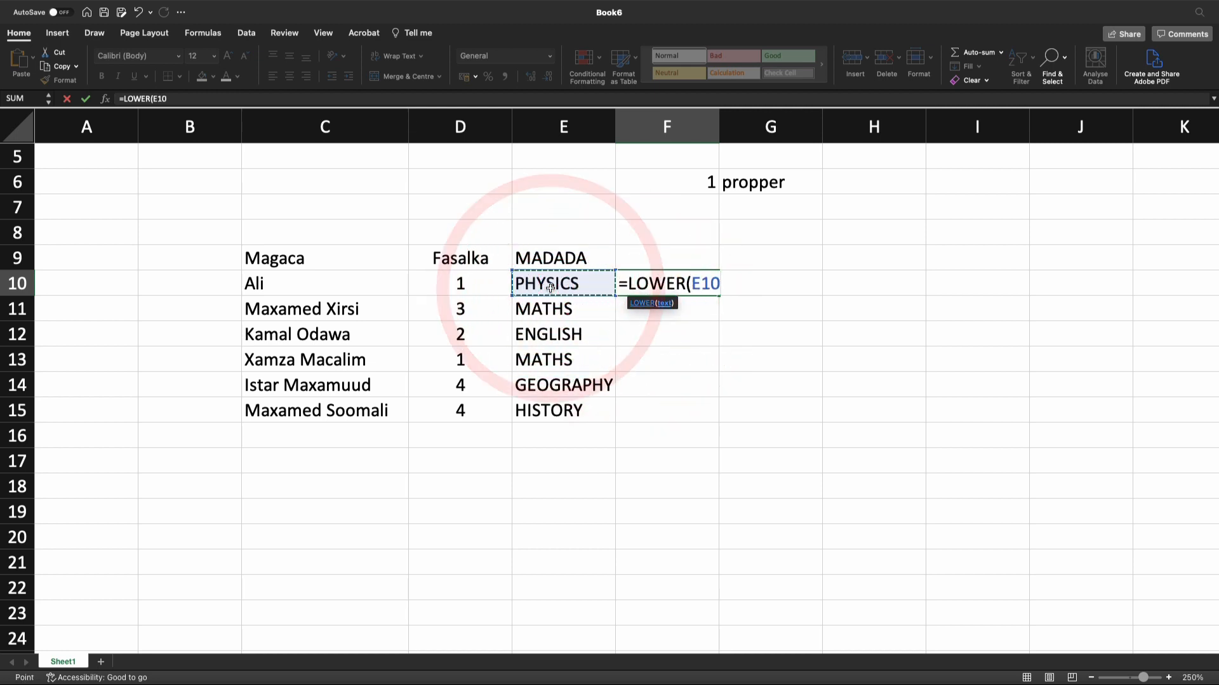
key(Return)
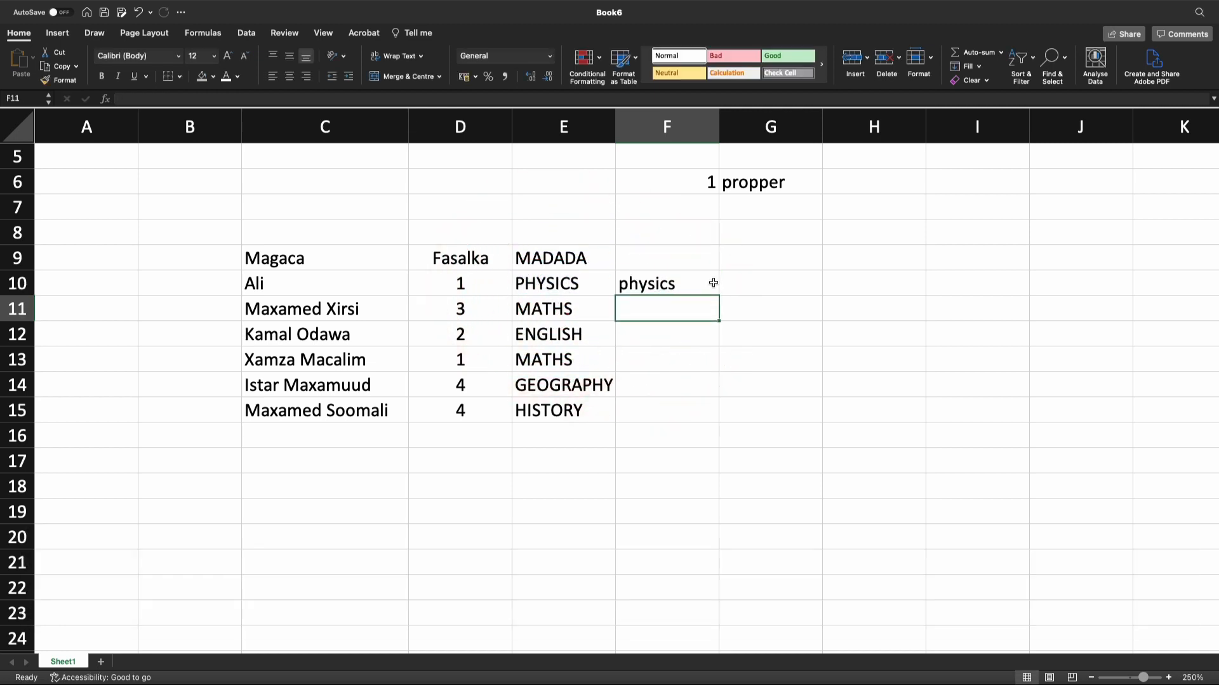
Step: Fill the LOWER formula from F10 down to F15
click(707, 289)
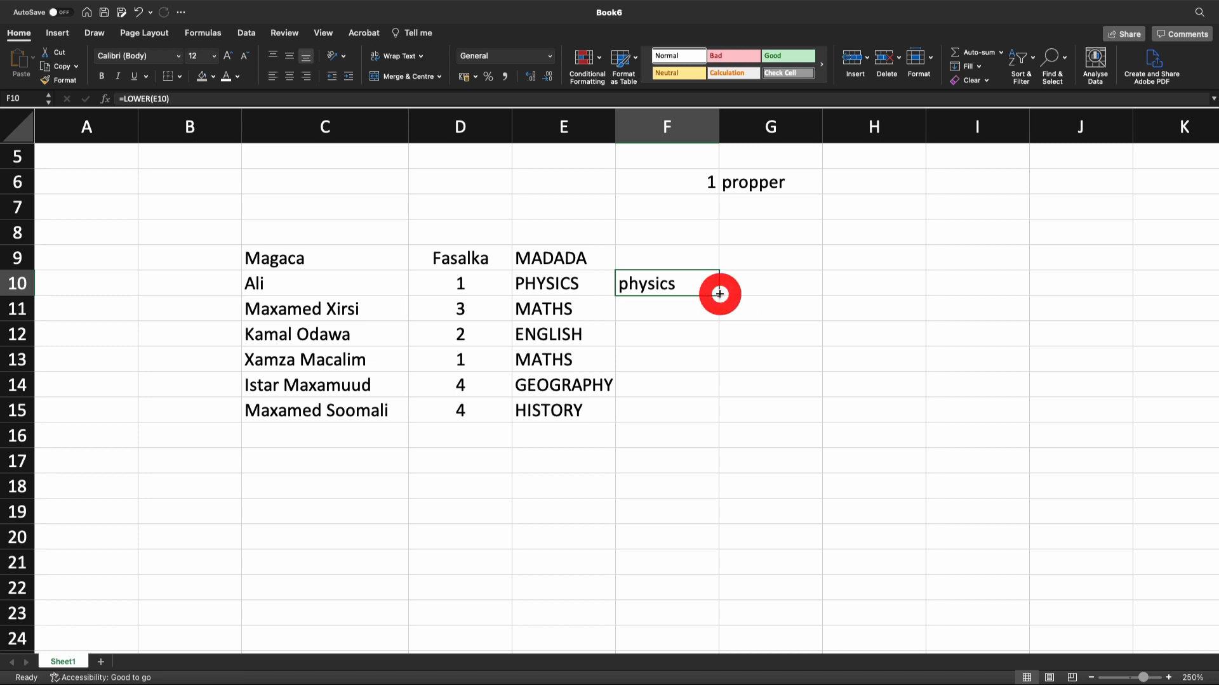
double_click(718, 294)
click(795, 323)
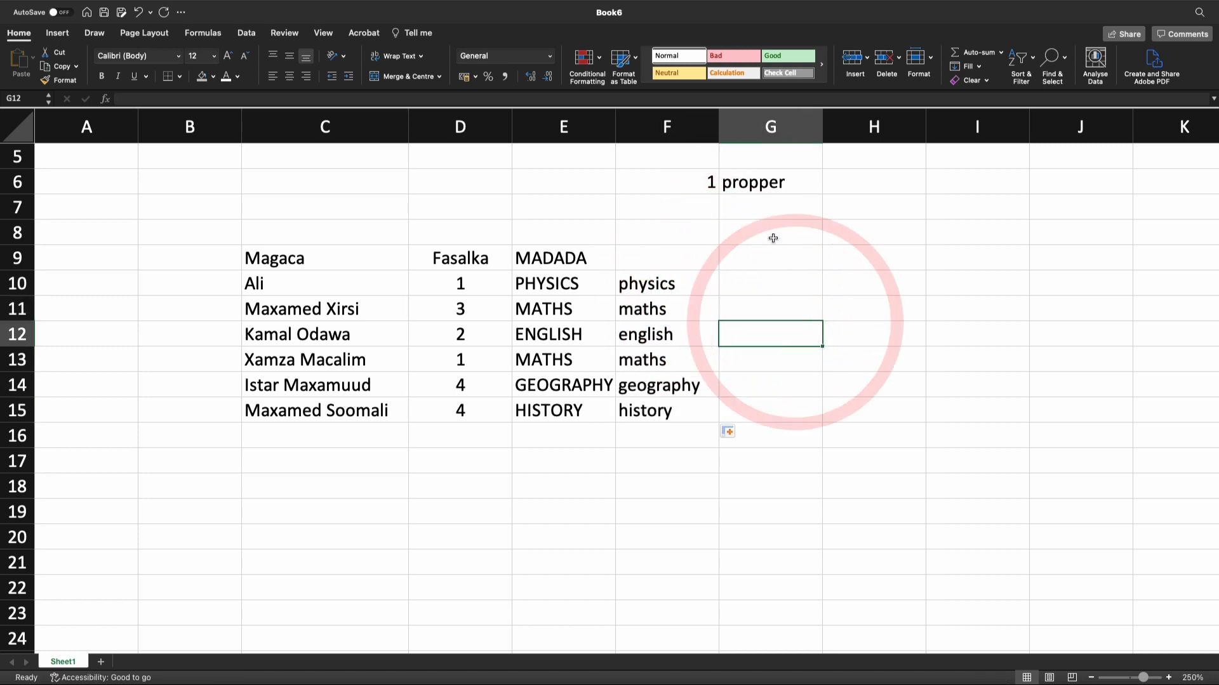
Step: Add the second entry to the function list, with 2 in F7 and Upper in G7
click(705, 212)
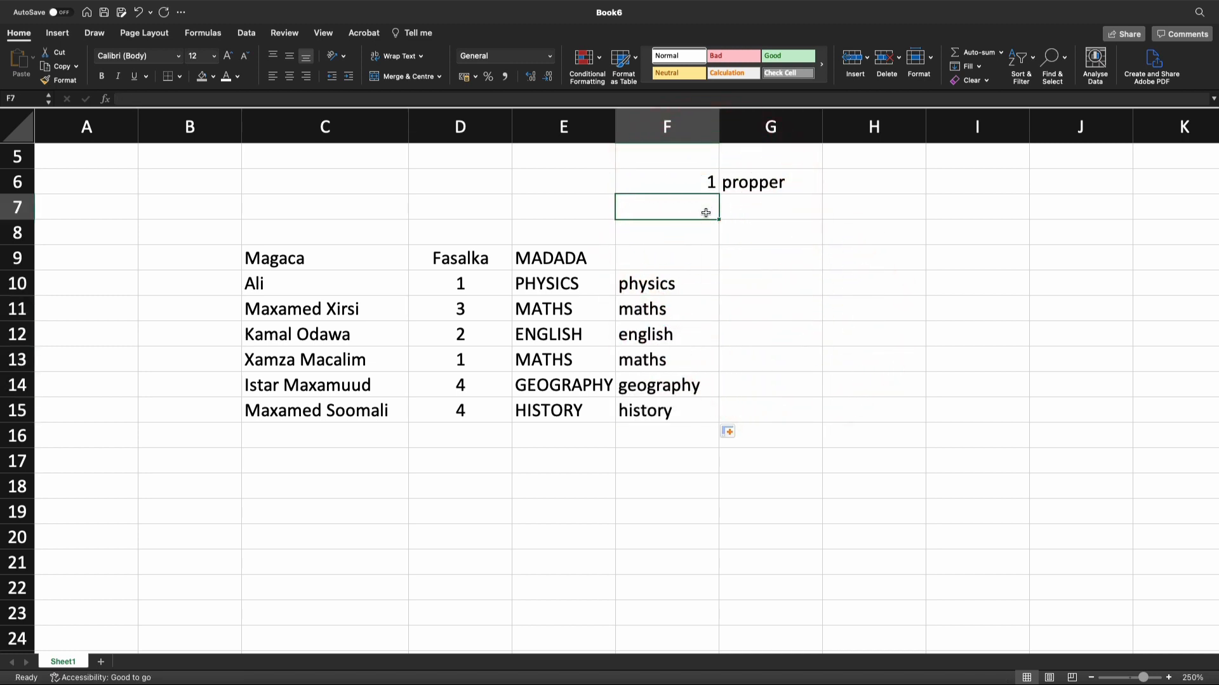
text(2)
key(Tab)
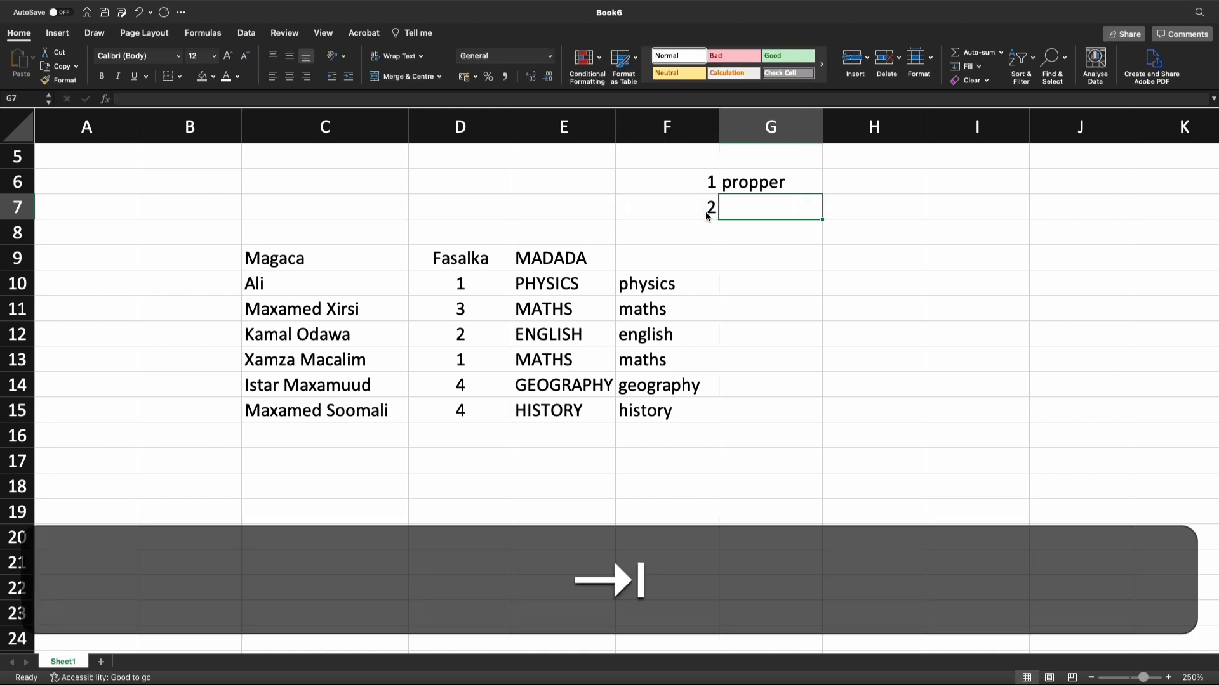
key(shift)
text(Upper)
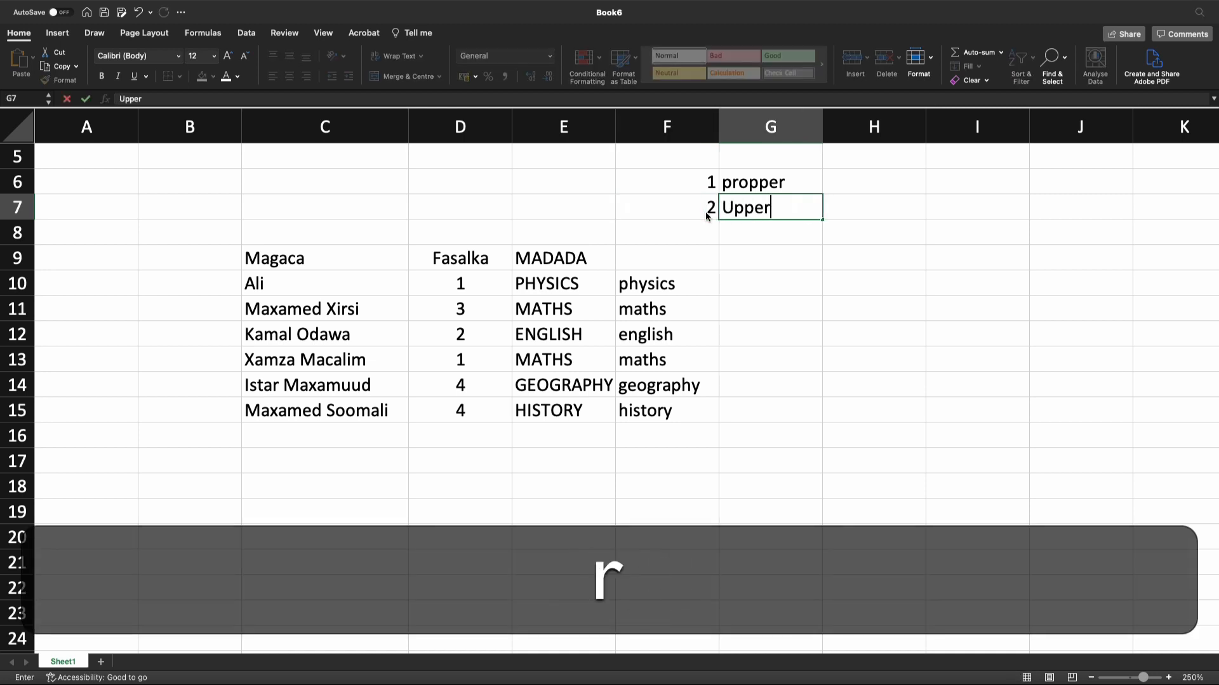
key(Return)
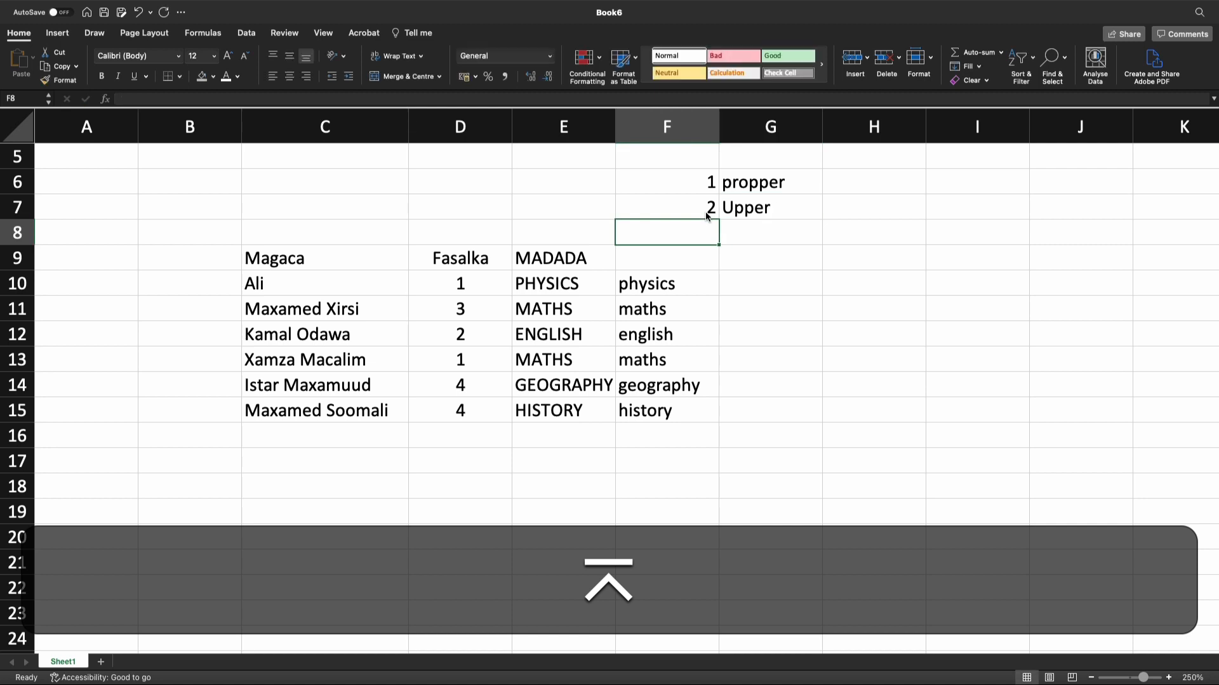
Step: Add the third entry to the function list, with 3 in F8 and Lower in G8
text(3)
key(Tab)
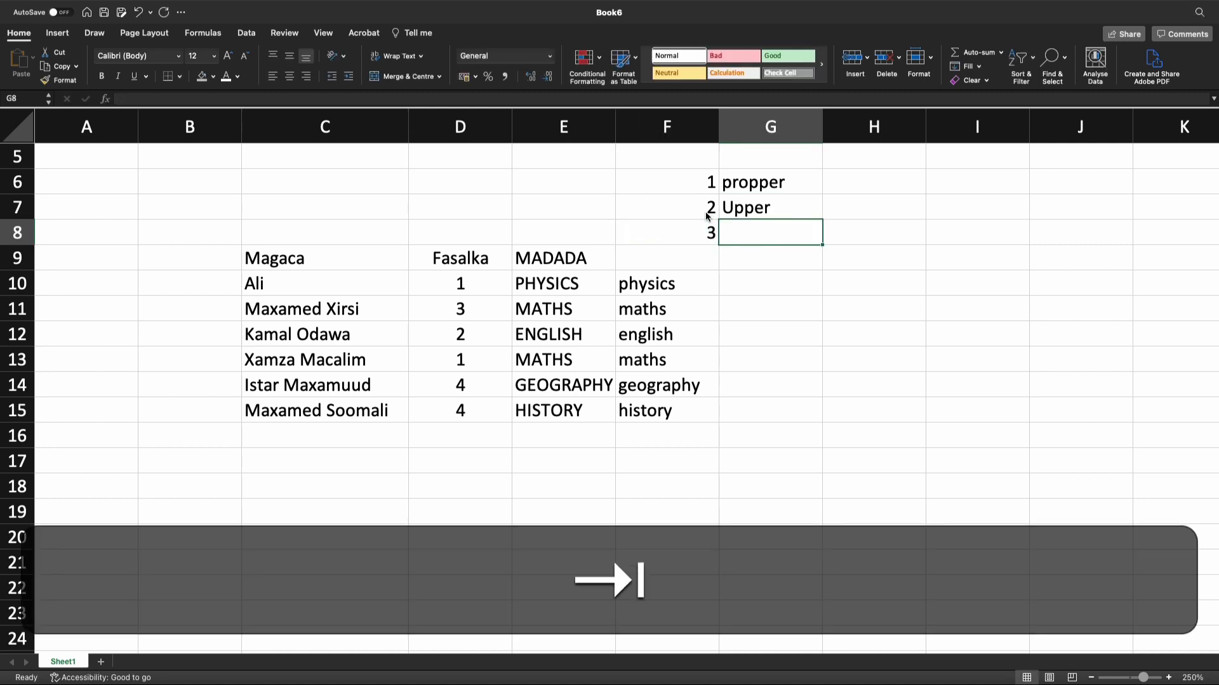
text(Lower)
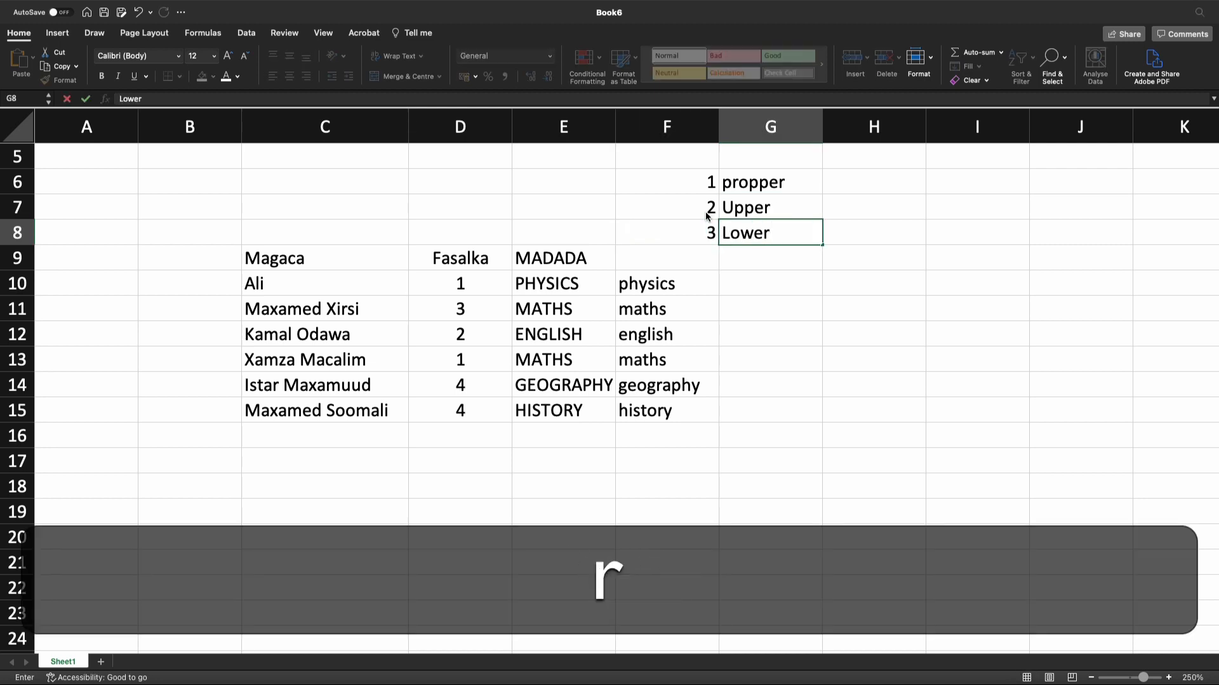
key(Return)
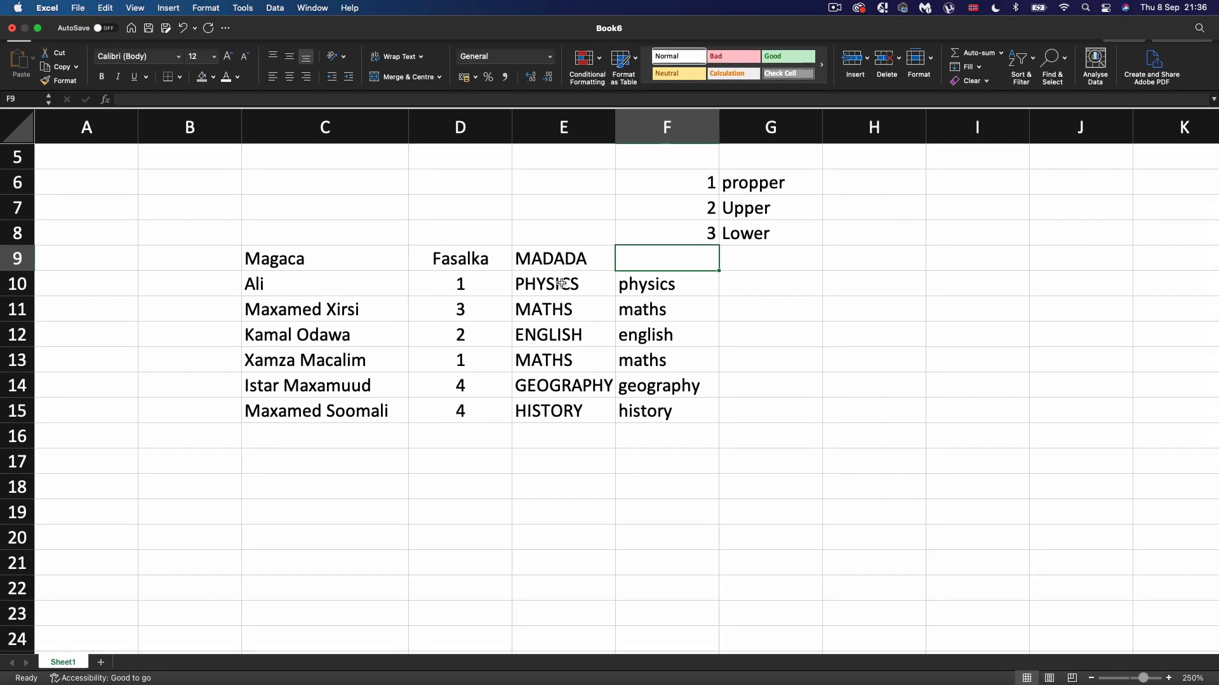
Step: Clear the LOWER helper formulas from F10:F15
drag(684, 284, 683, 407)
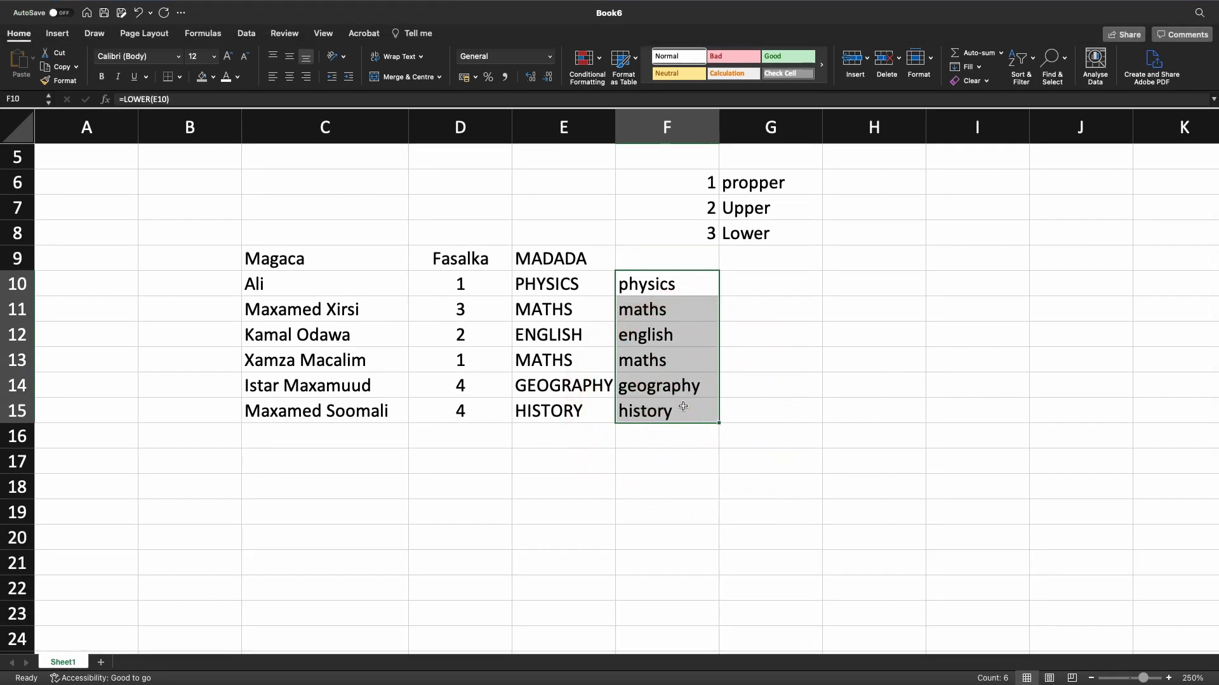
key(Delete)
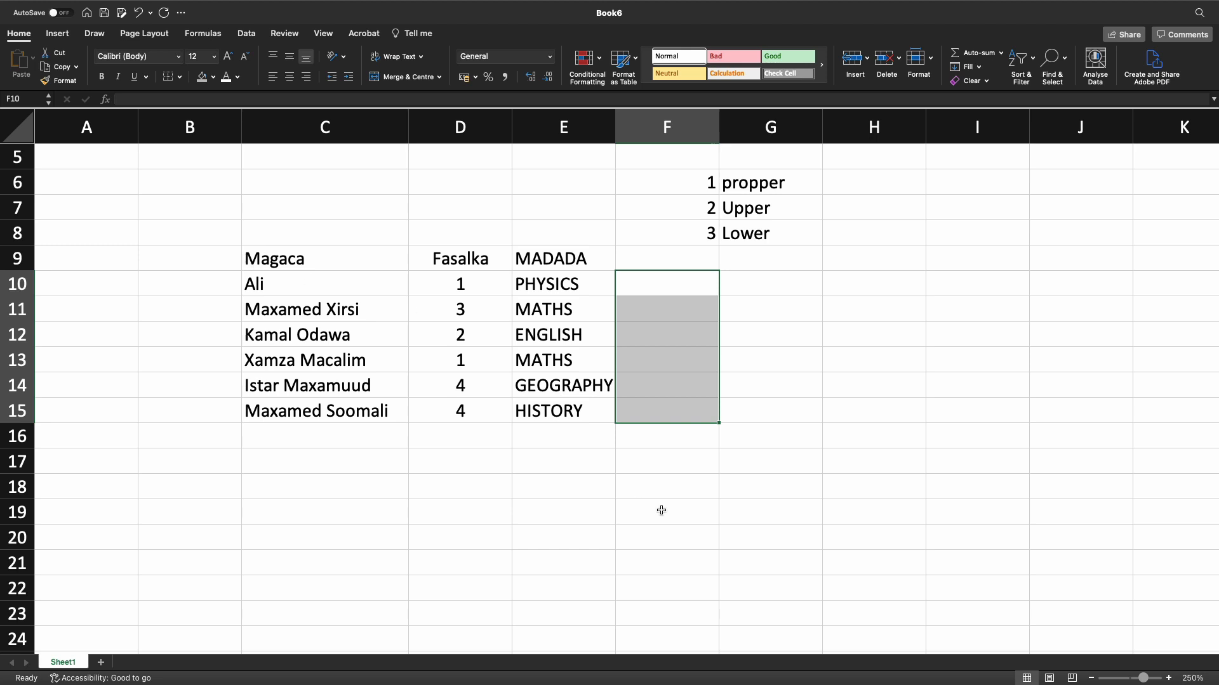
click(662, 511)
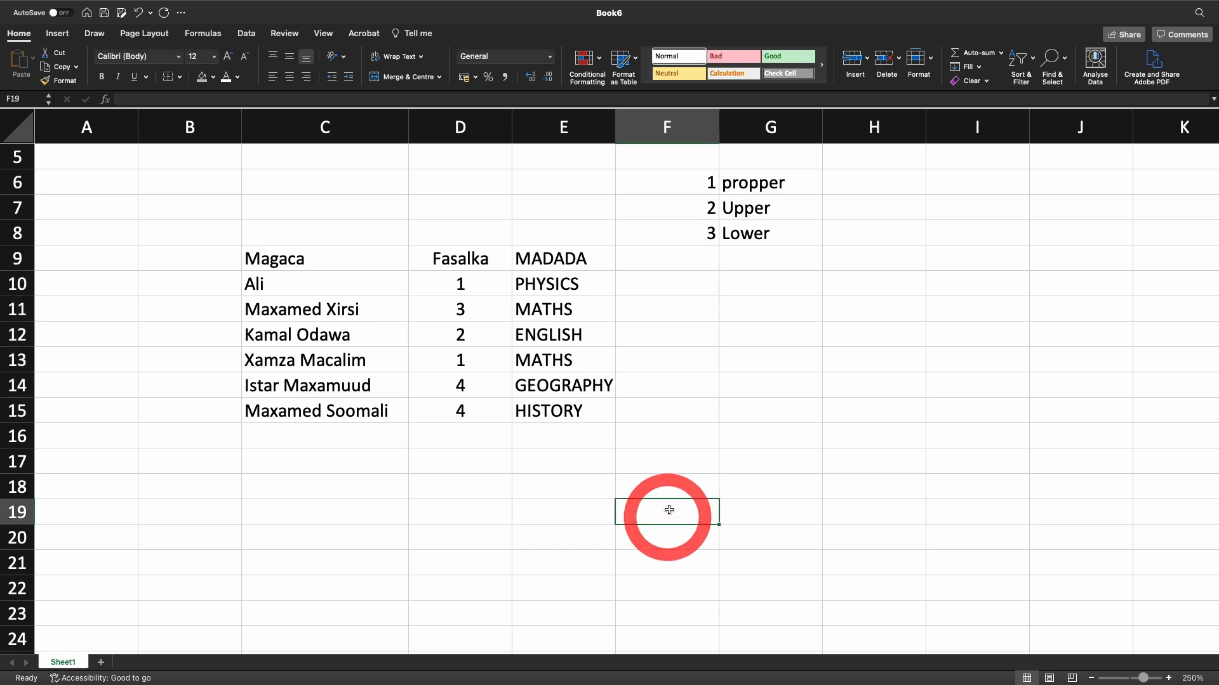
Step: Apply the Accent1 cell style to the header cells C9:E9
click(252, 259)
drag(307, 263, 551, 260)
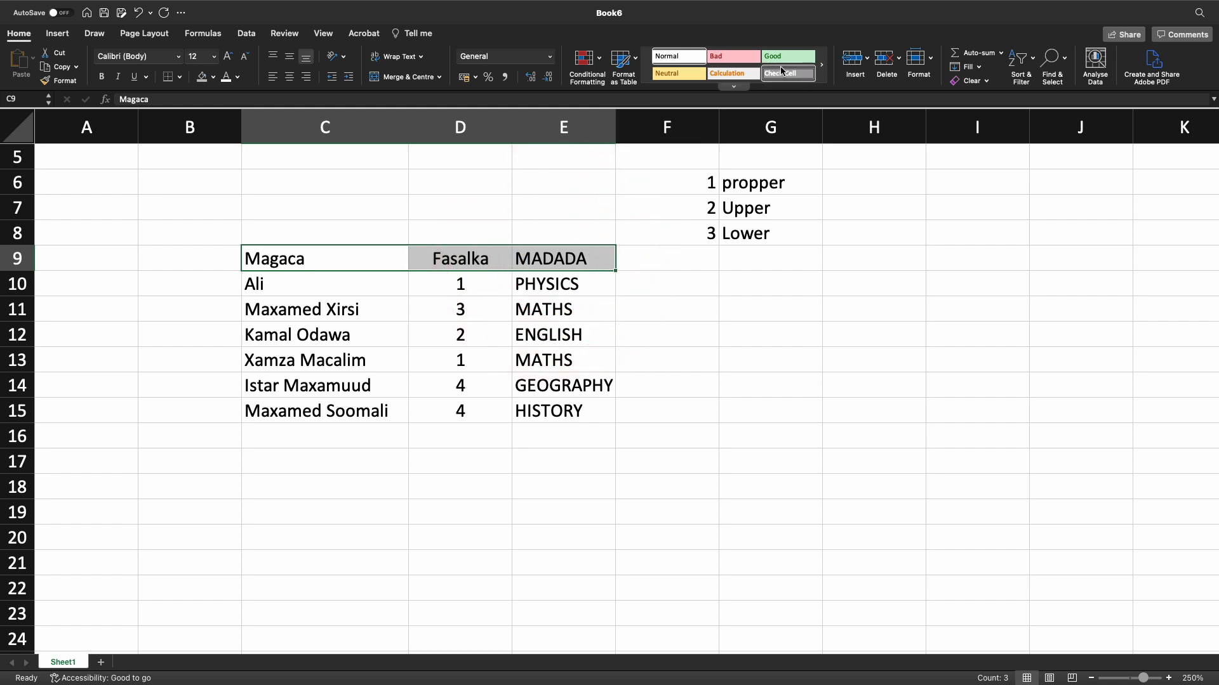
click(735, 87)
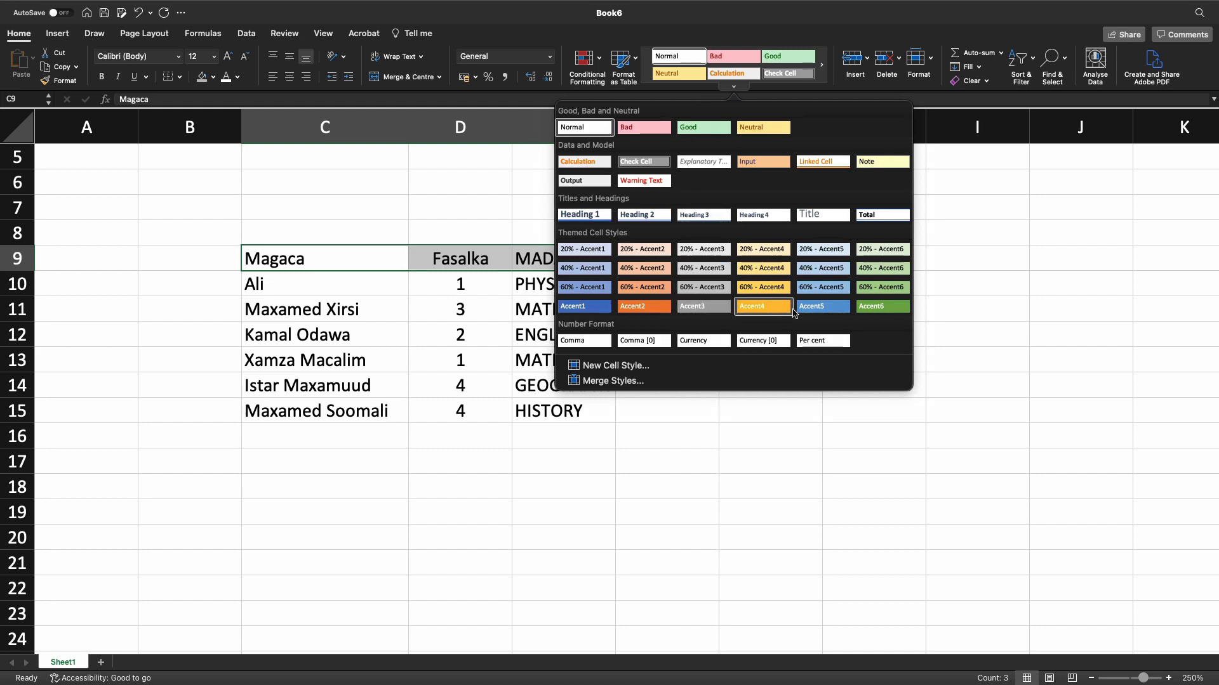
click(588, 311)
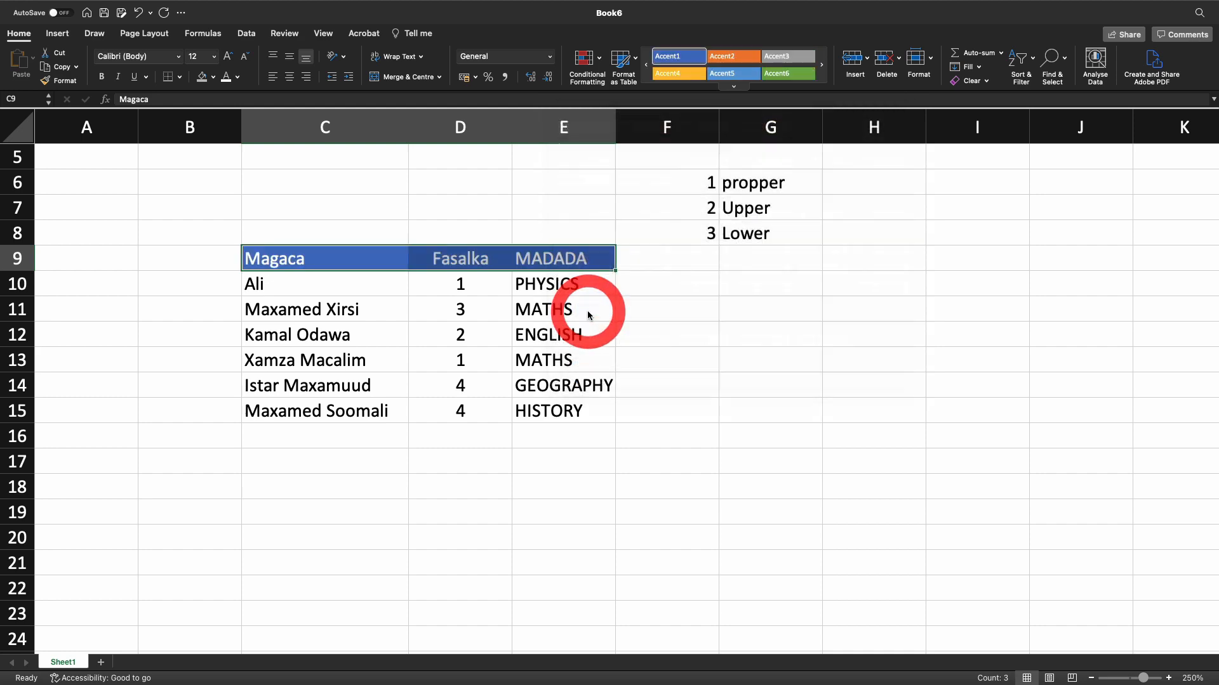
click(579, 505)
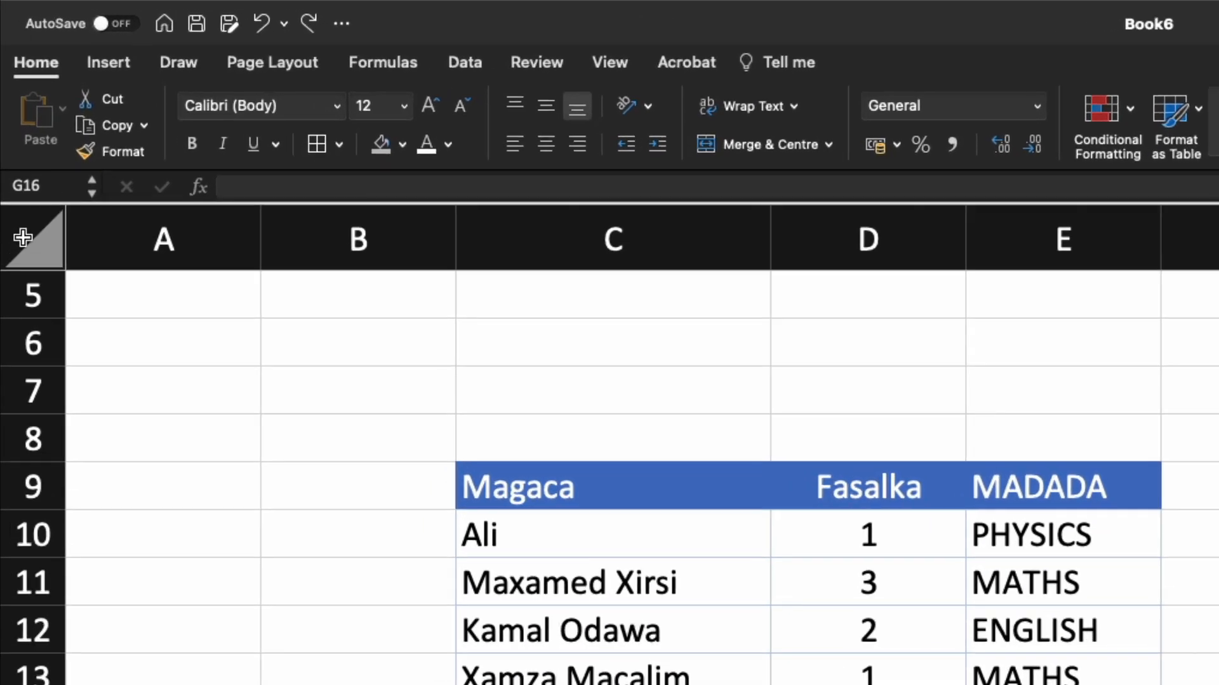
Step: Fill the entire worksheet with the lightest grey shade of the white theme colour
click(11, 126)
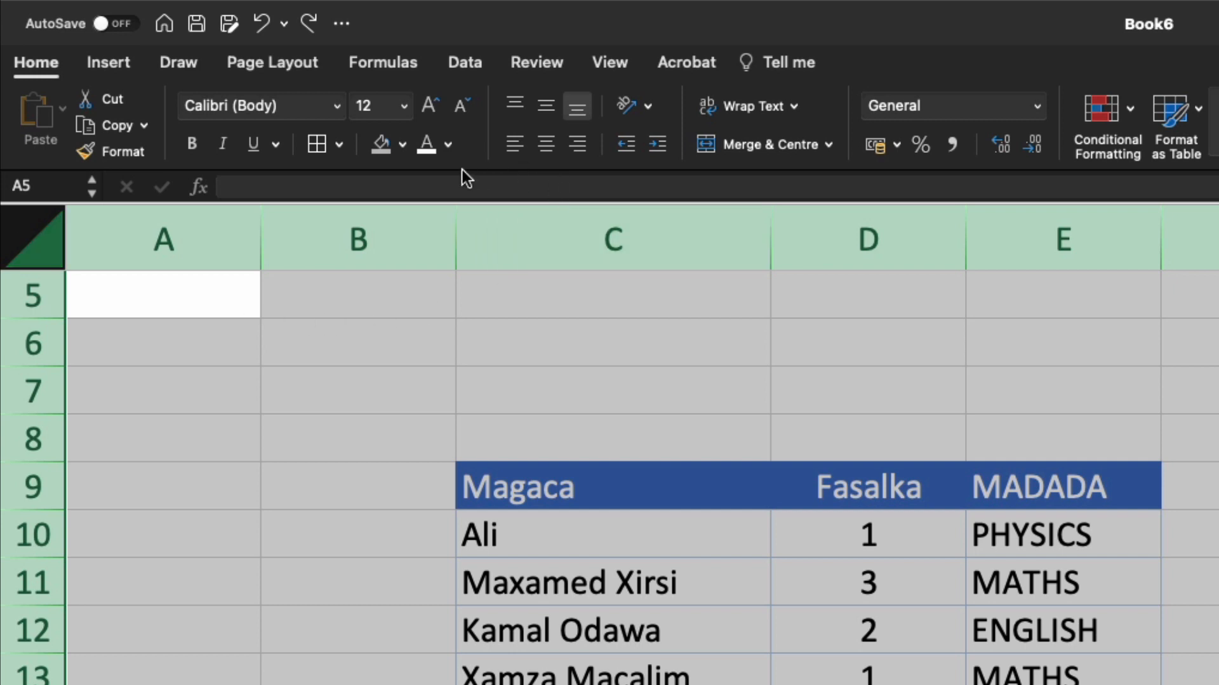
click(401, 146)
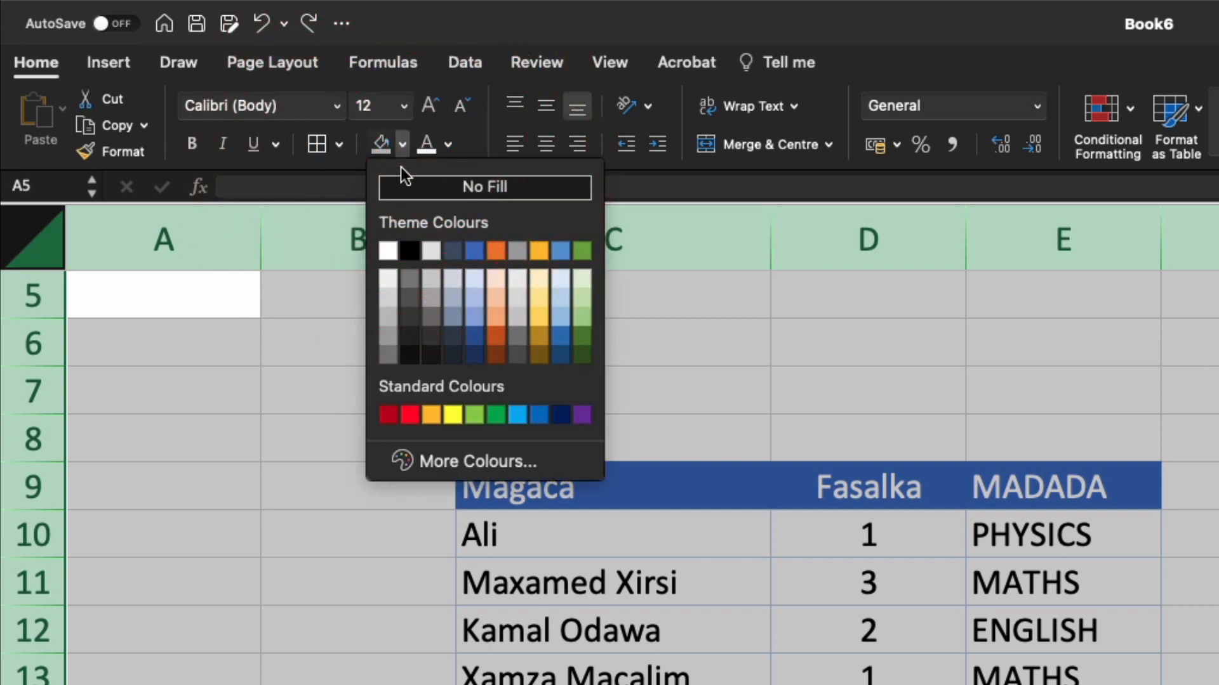
click(389, 282)
click(295, 546)
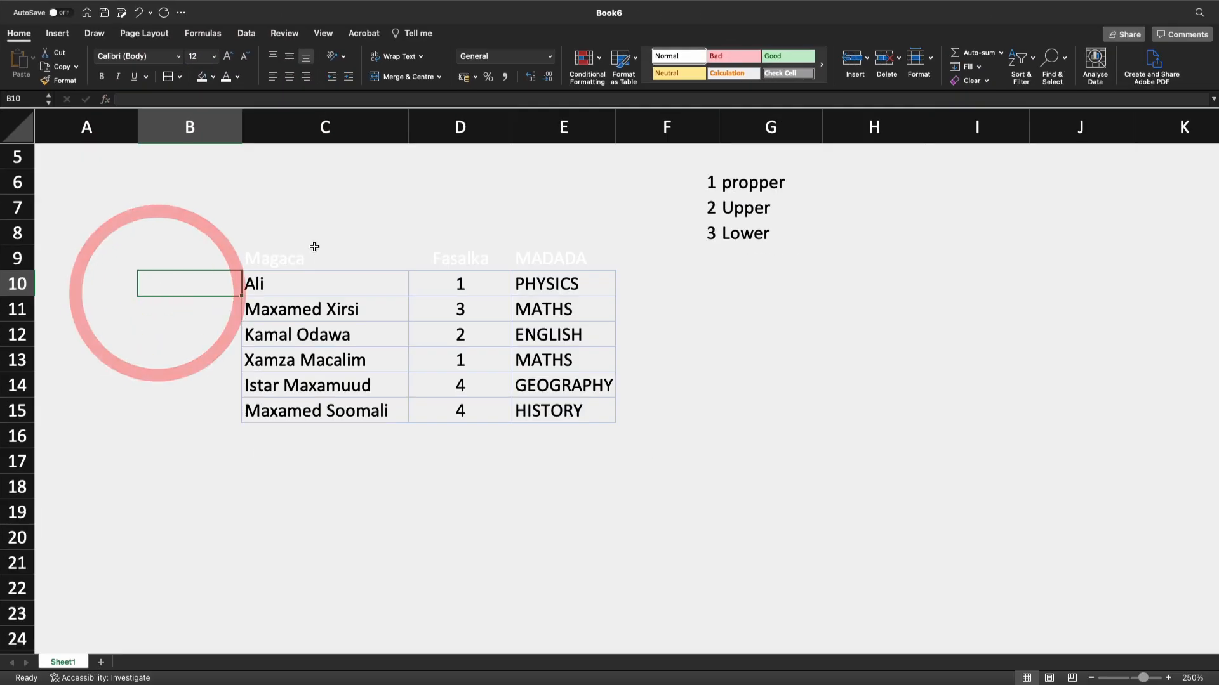
Step: Reapply the Accent1 cell style to the header cells C9:E9 to restore their blue fill
drag(253, 261, 541, 263)
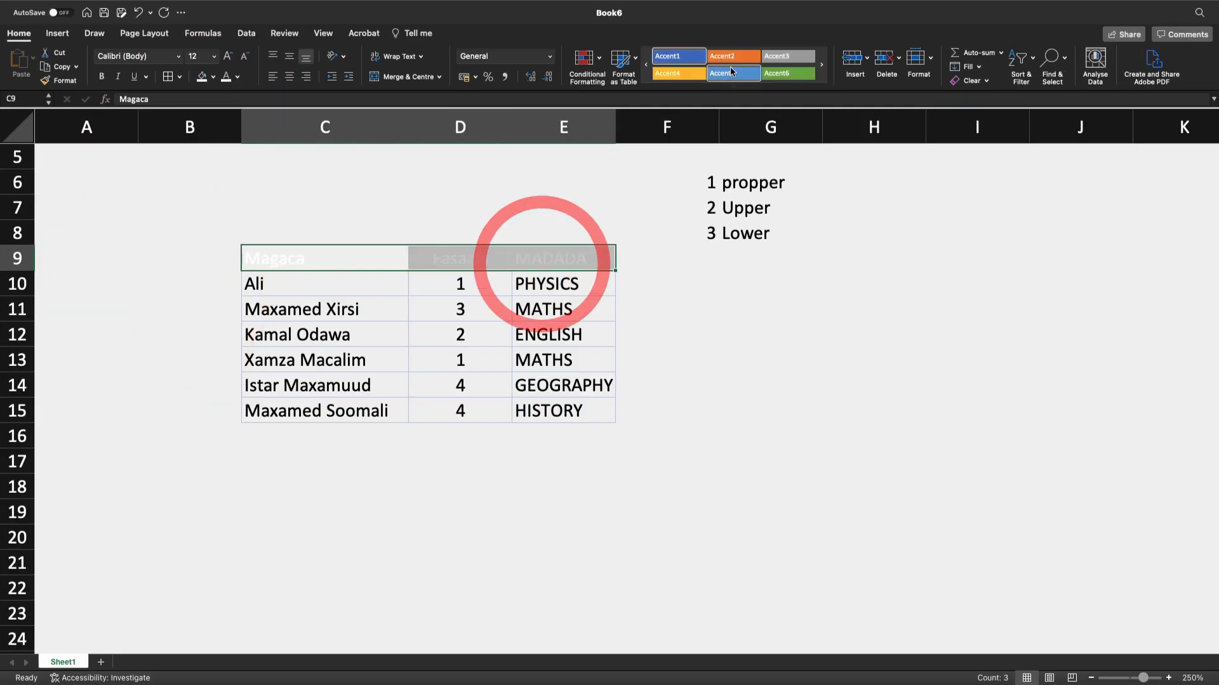
click(679, 59)
click(757, 346)
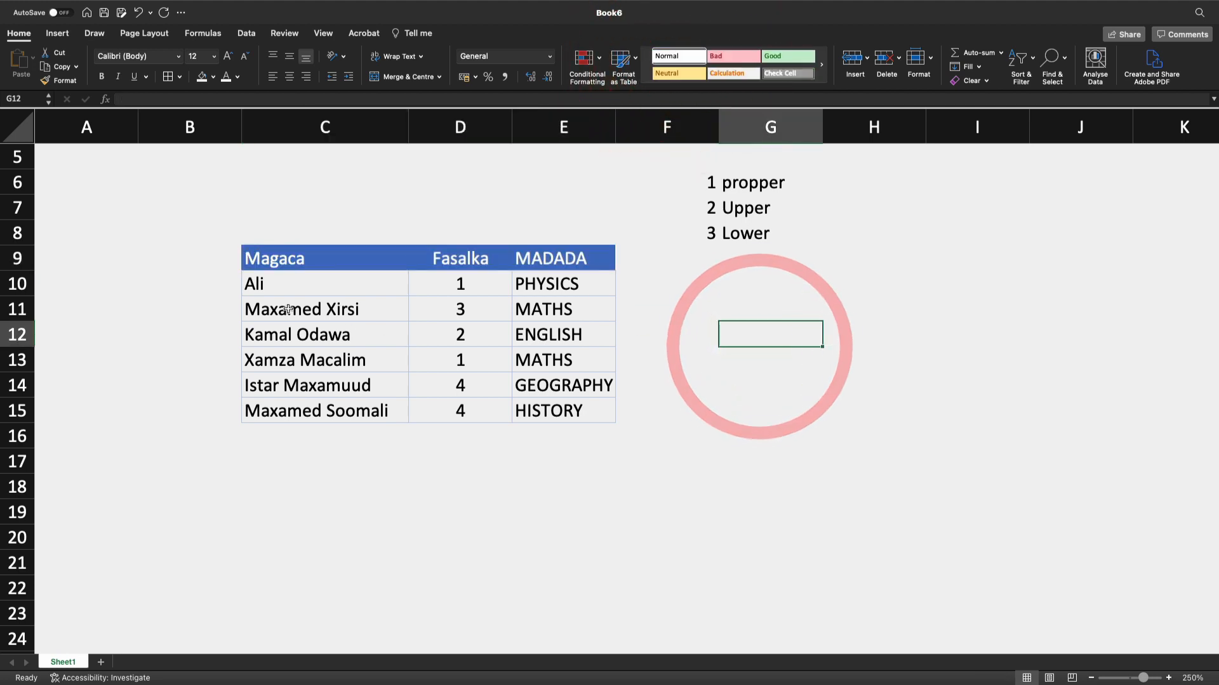
Step: Apply borders to the data cells C10:E15 below the header row
drag(283, 287, 565, 409)
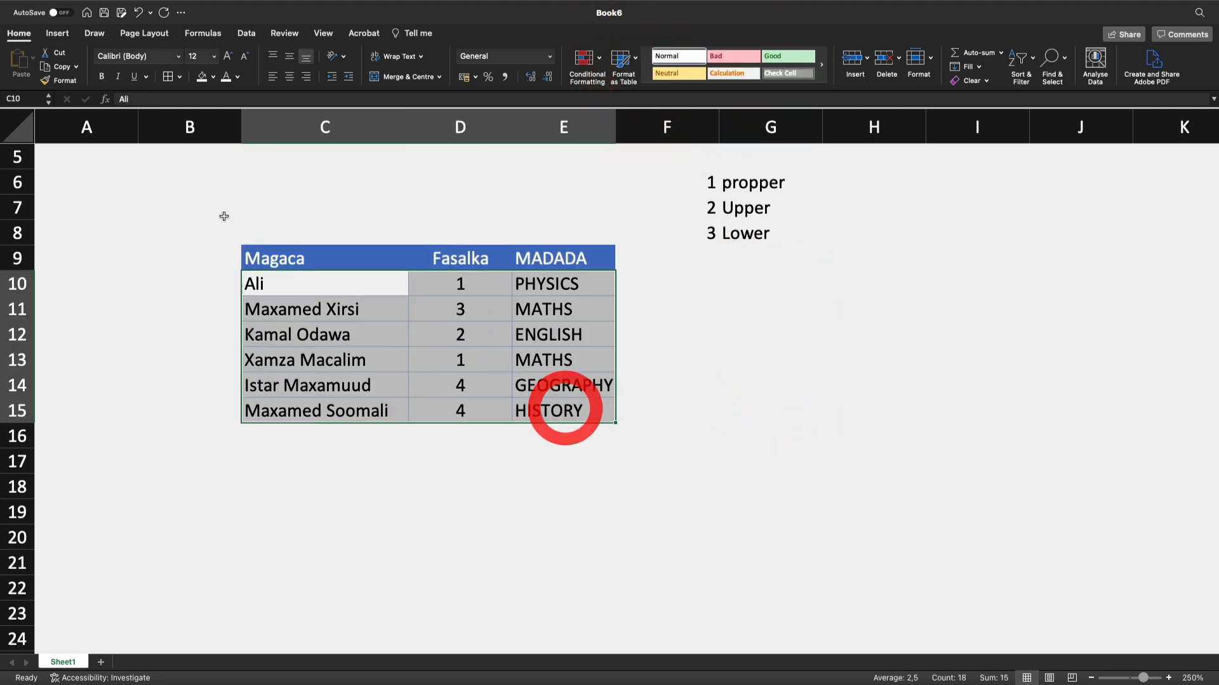
click(168, 76)
click(138, 294)
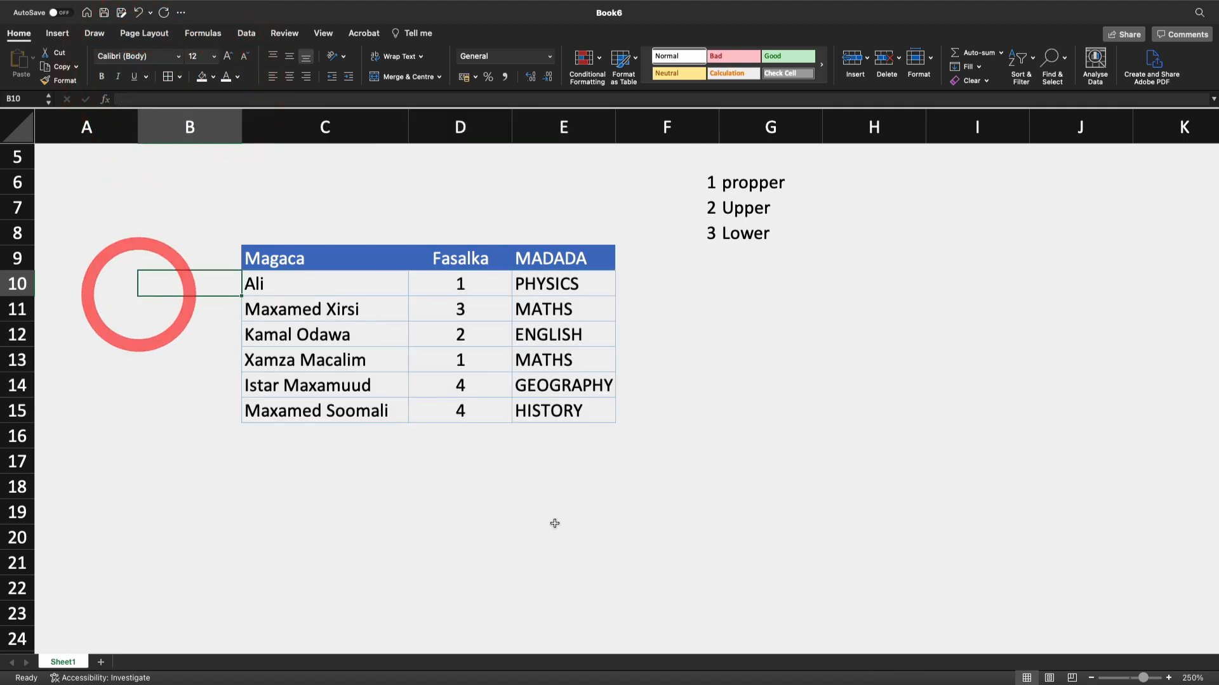